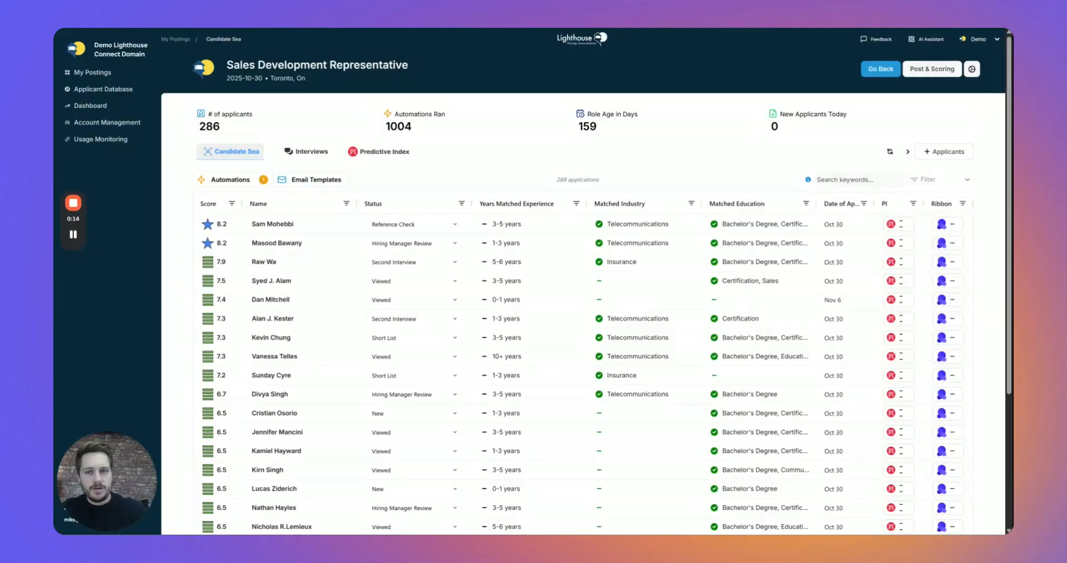
# Open Email Template Management from the Sales Development Representative posting's candidate list.
pyautogui.click(302, 183)
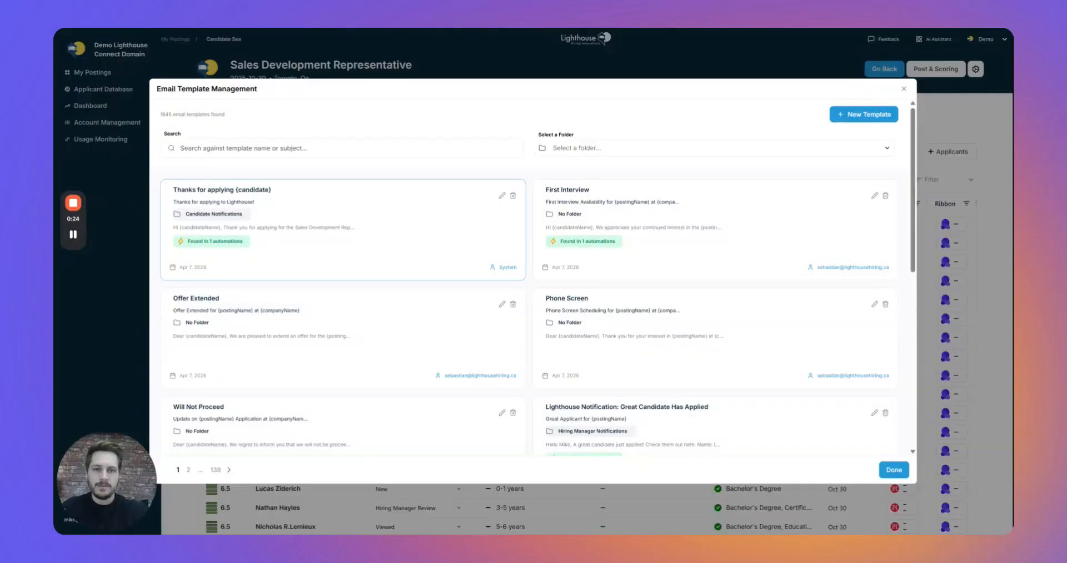
# Filter the template list to the Hiring Manager Notifications folder, leaving 'Great Candidate Has Applied'.
pyautogui.click(679, 152)
pyautogui.click(180, 148)
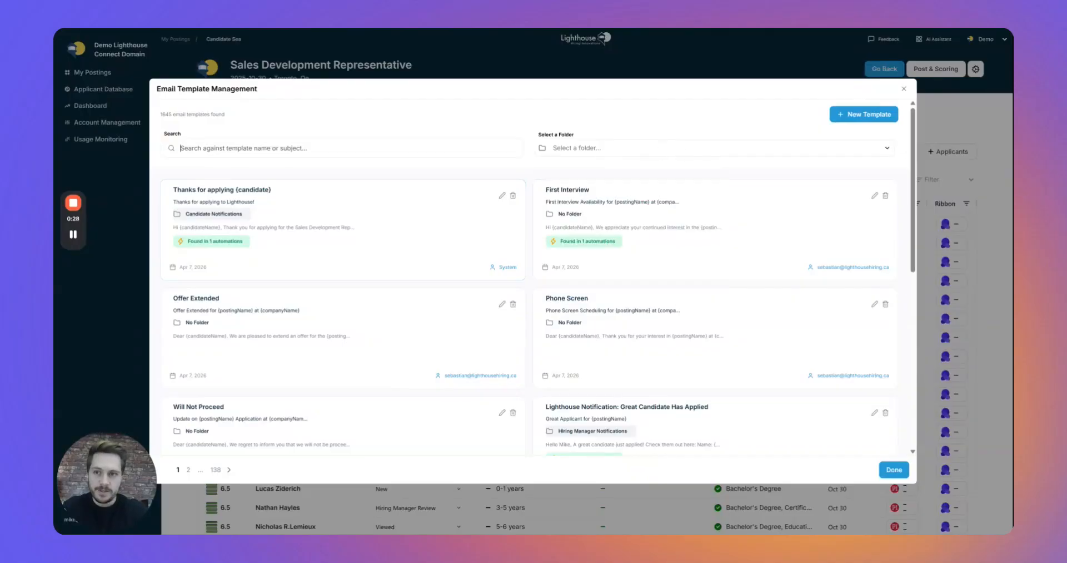
pyautogui.click(594, 148)
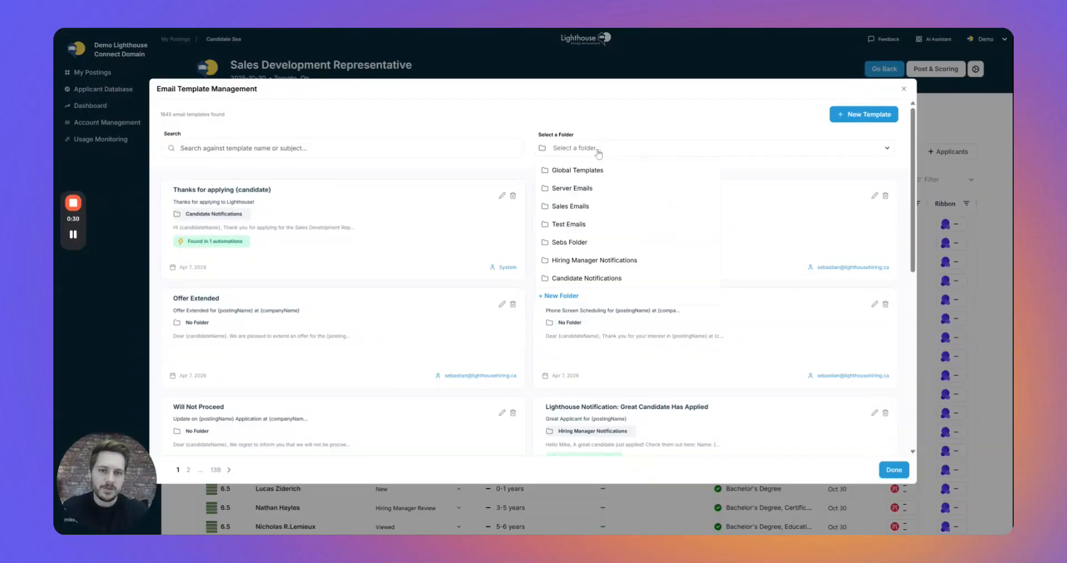
pyautogui.click(595, 264)
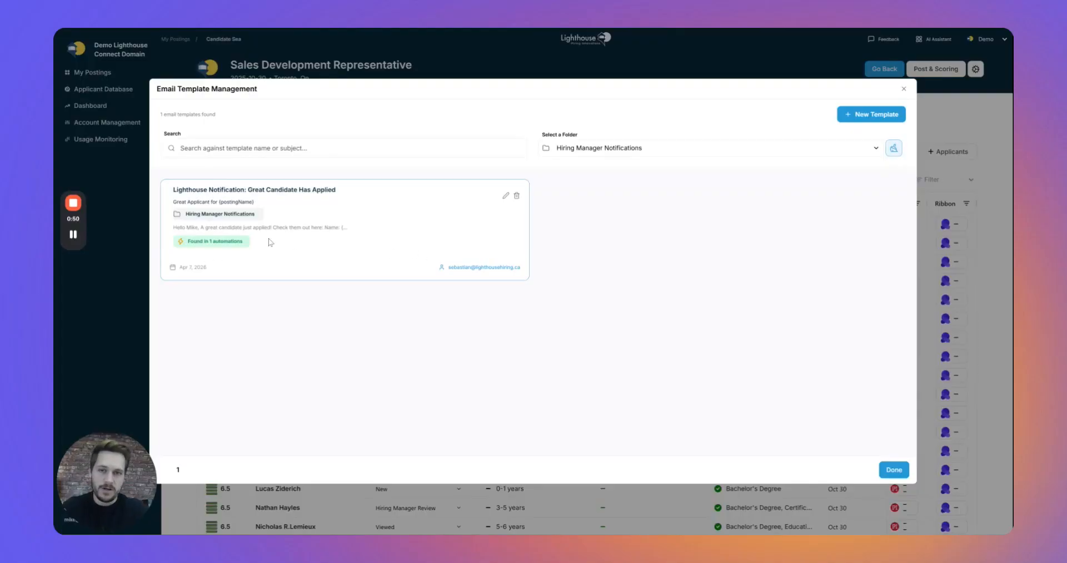
# Open the Great Candidate Has Applied template and review its name, subject and body.
pyautogui.click(507, 197)
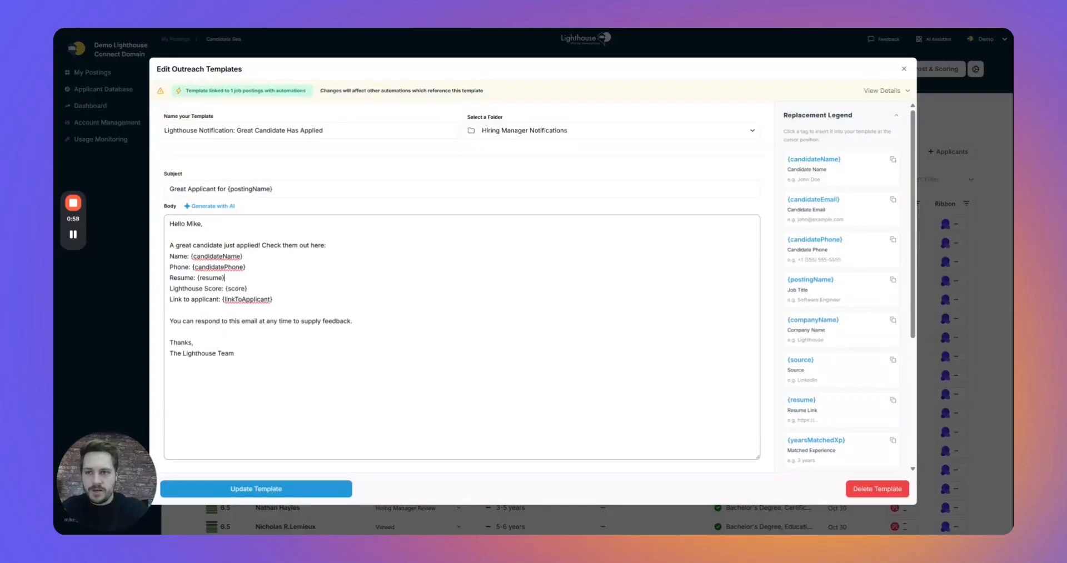
pyautogui.click(356, 131)
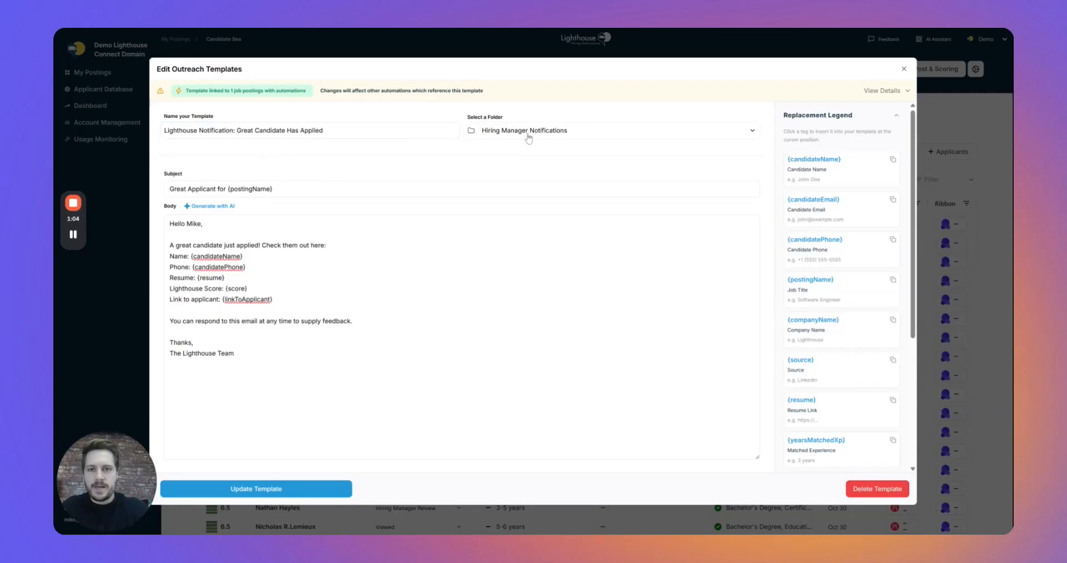
pyautogui.click(390, 189)
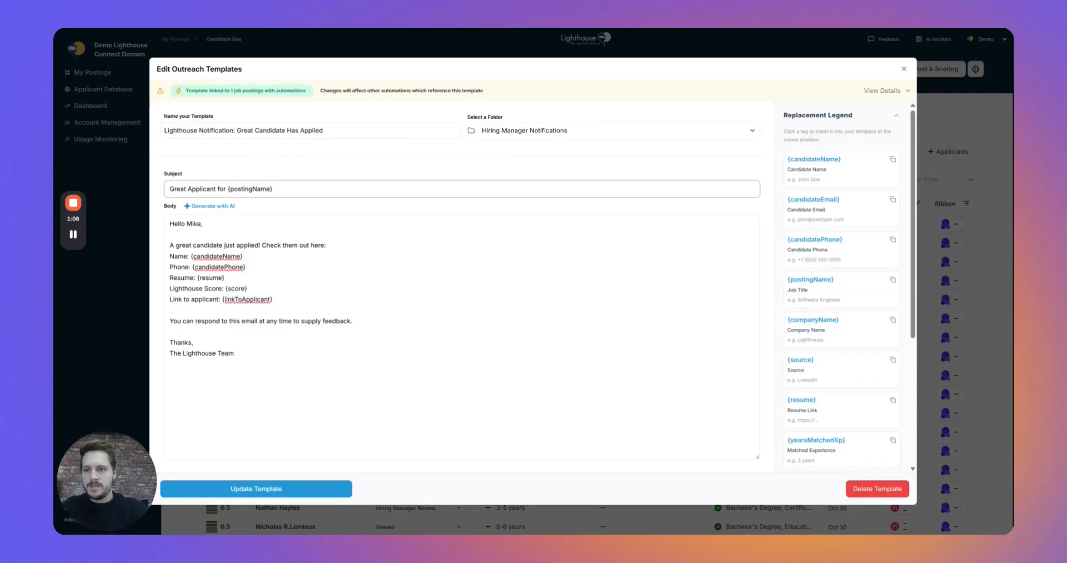
pyautogui.click(378, 267)
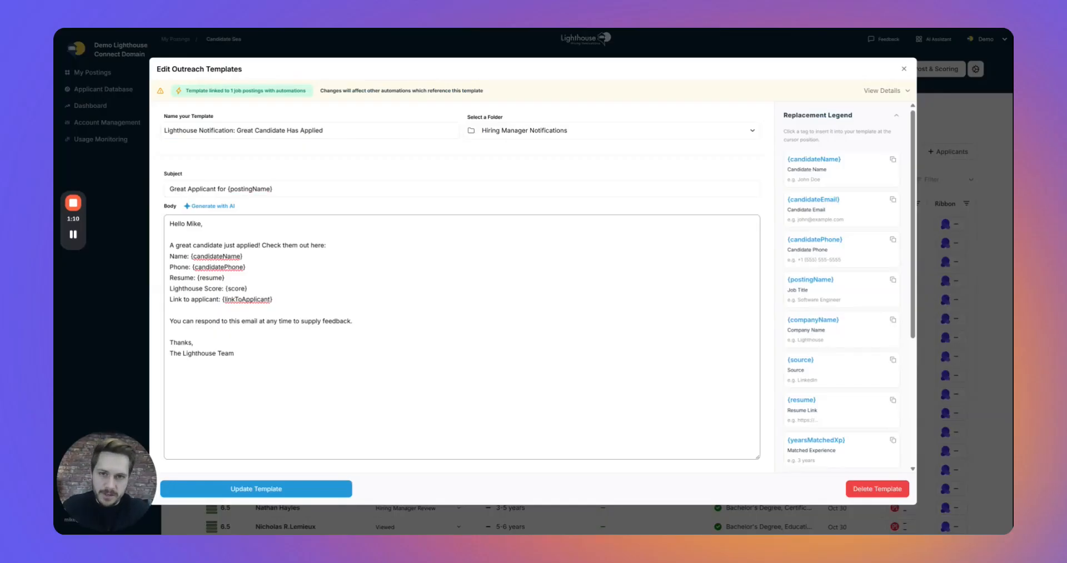
pyautogui.scroll(-3, 855, 234)
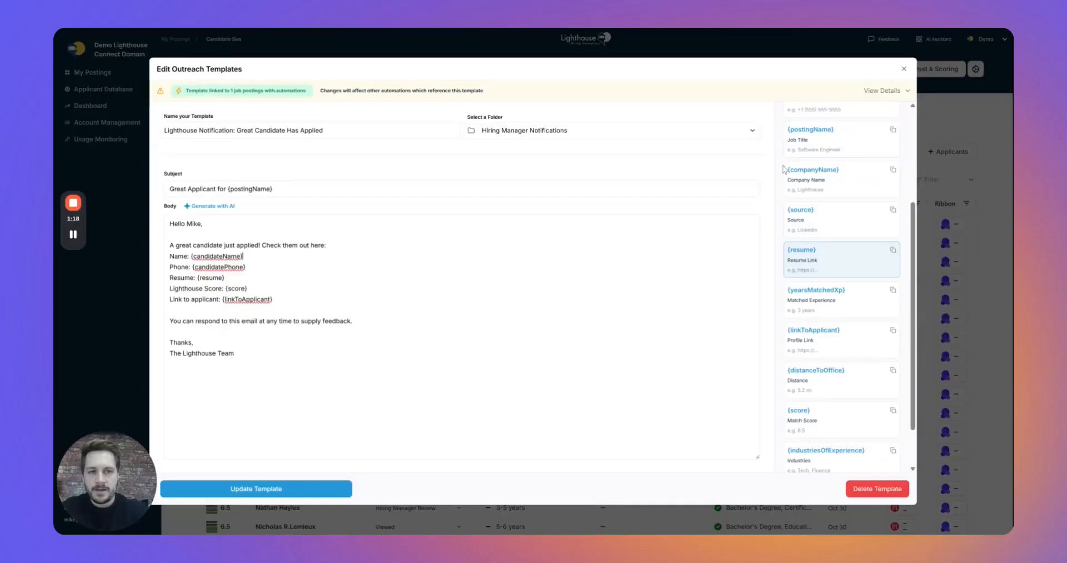
# Check the template's linked posting and automation, then save the exclamation-mark greeting.
pyautogui.click(501, 91)
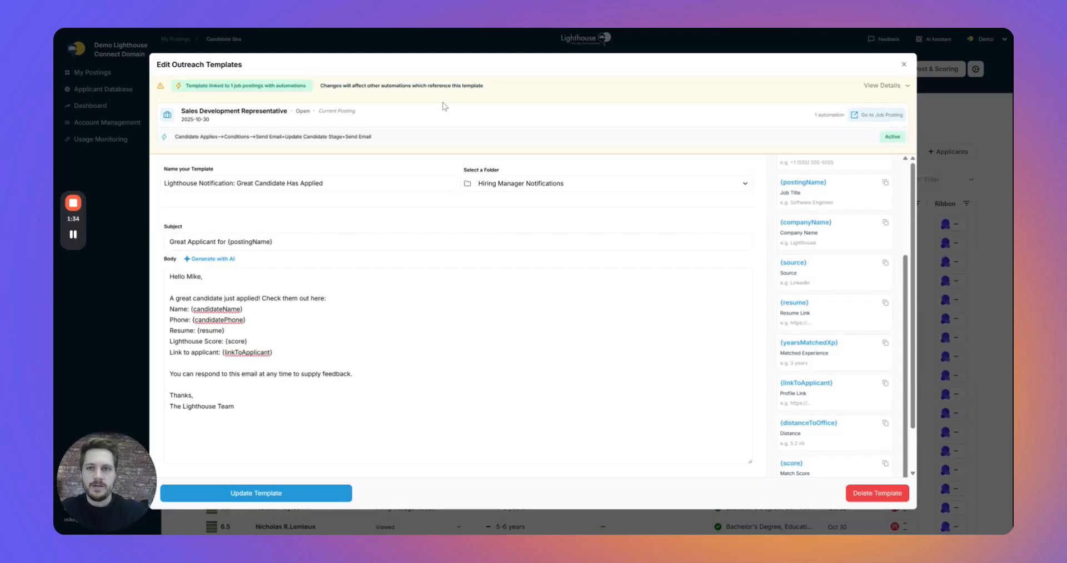
pyautogui.click(595, 88)
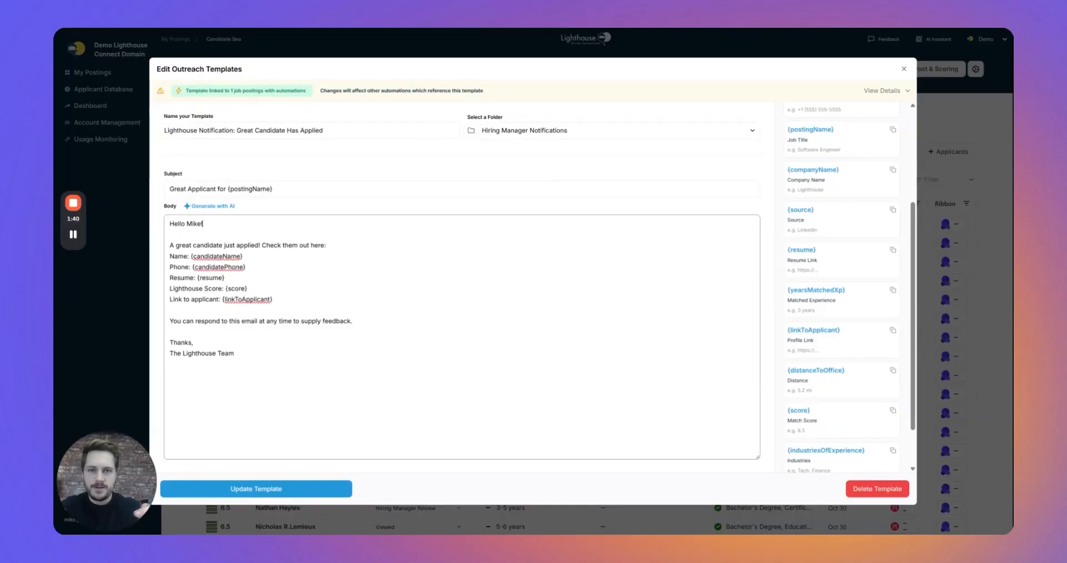
pyautogui.click(278, 497)
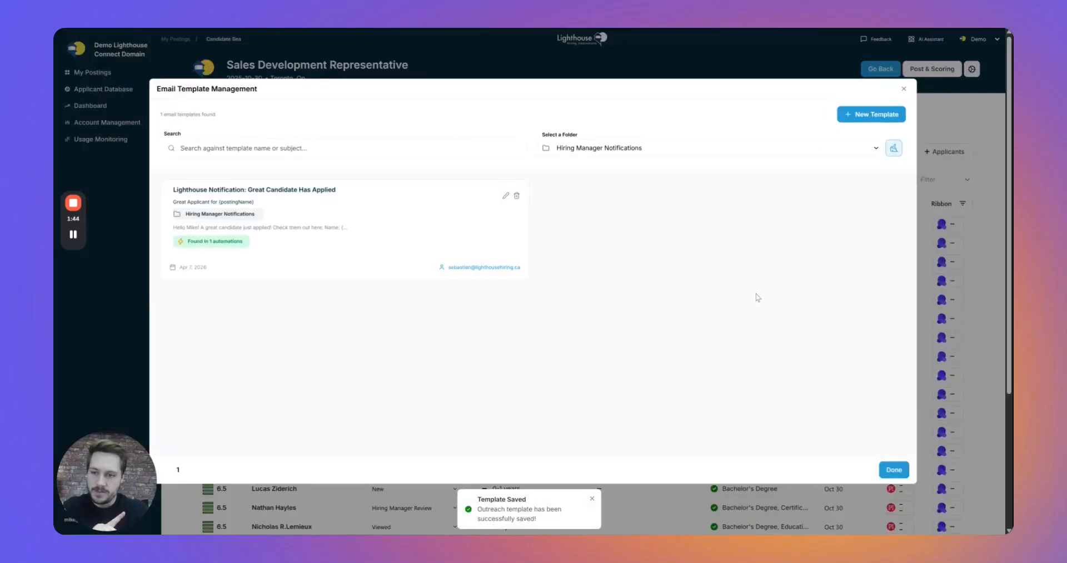
# Close Email Template Management and go to the posting's Automations.
pyautogui.click(904, 90)
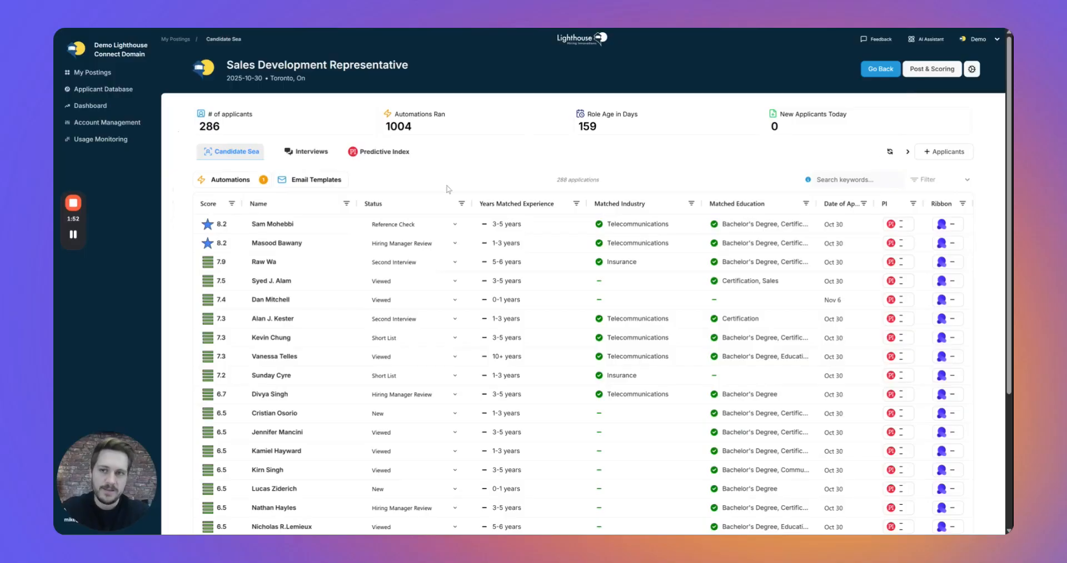
pyautogui.click(228, 180)
# Start a new automation triggered by Candidate Applies.
pyautogui.click(625, 130)
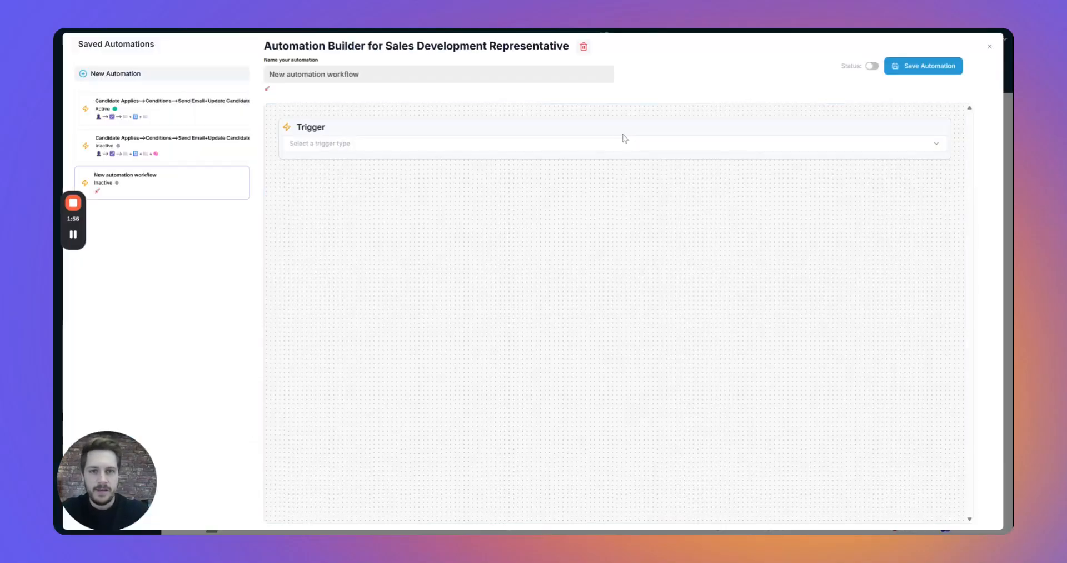
pyautogui.click(555, 147)
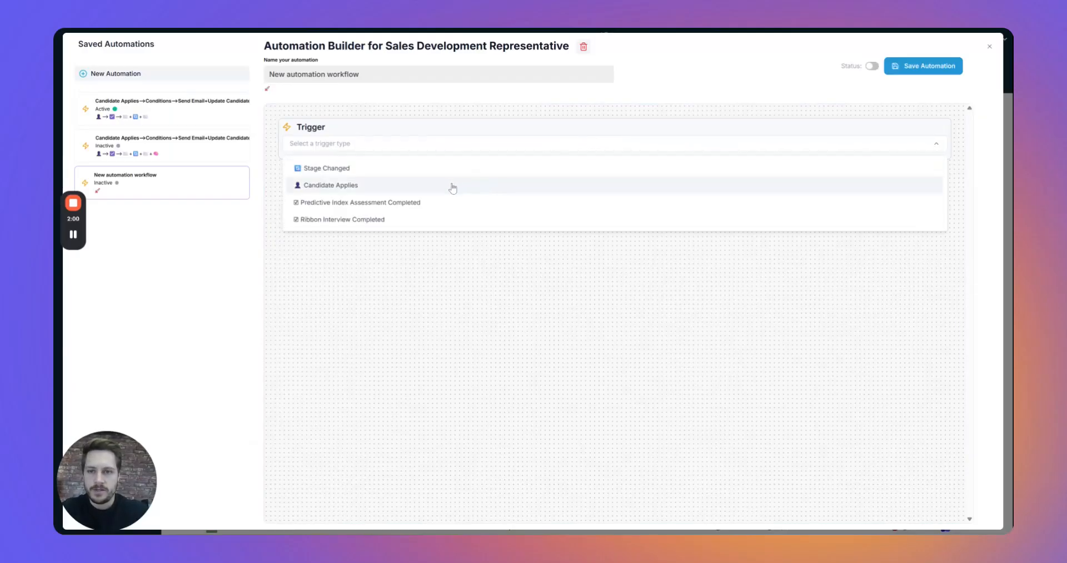
pyautogui.click(454, 187)
# Add the condition Application Score greater than or equal to 8, plus an empty action.
pyautogui.click(311, 231)
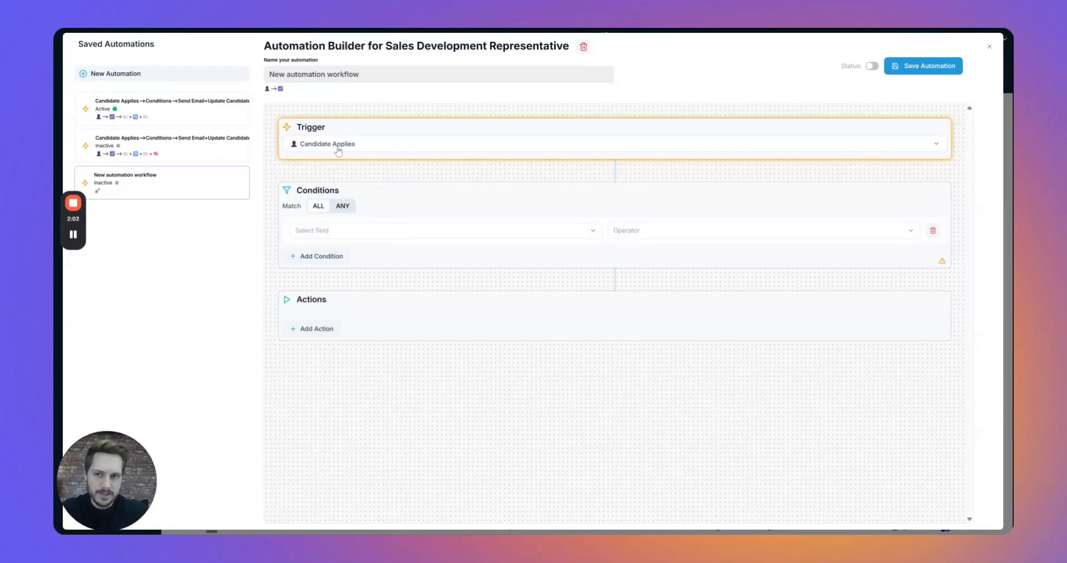
pyautogui.click(384, 233)
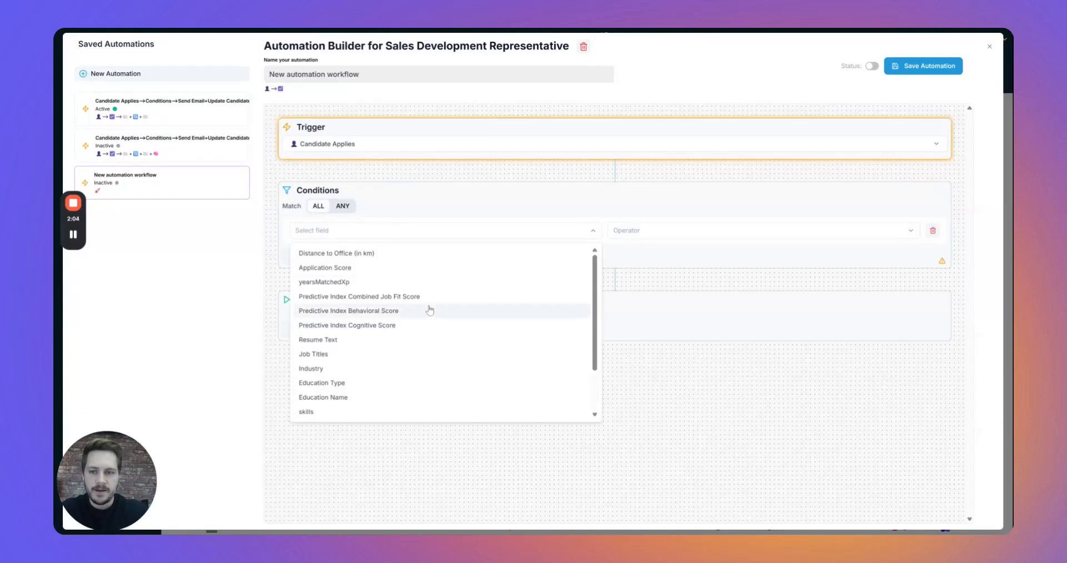
pyautogui.click(389, 268)
pyautogui.click(537, 232)
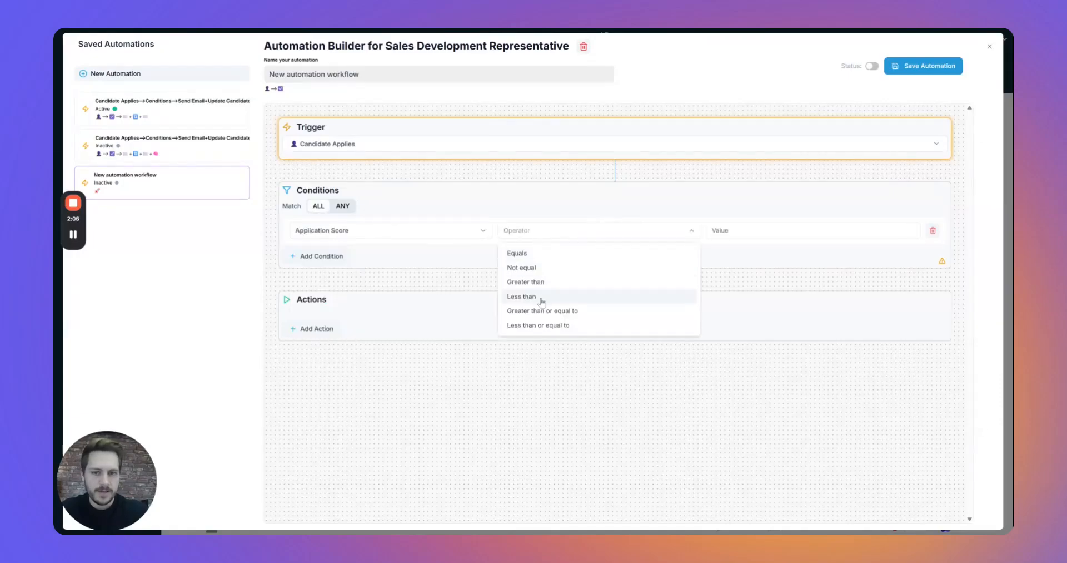
pyautogui.click(542, 310)
pyautogui.write('9')
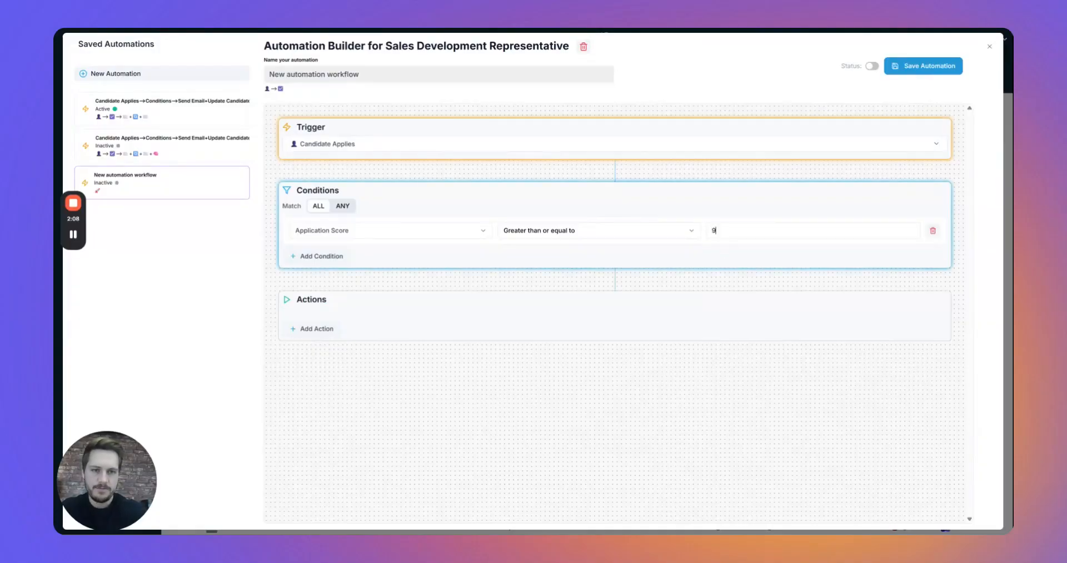
pyautogui.press('BackSpace')
pyautogui.write('8')
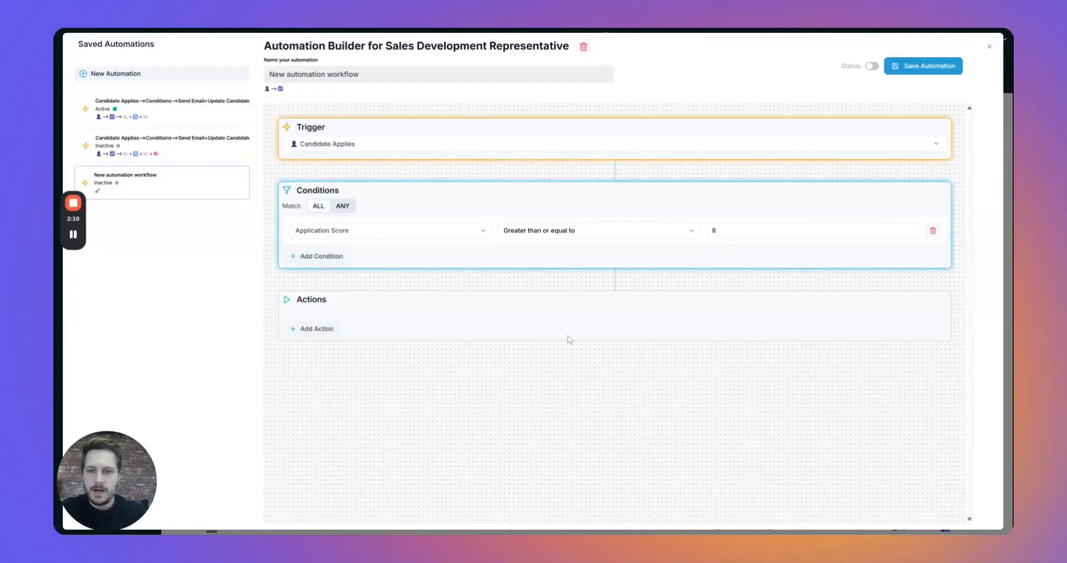
pyautogui.click(332, 328)
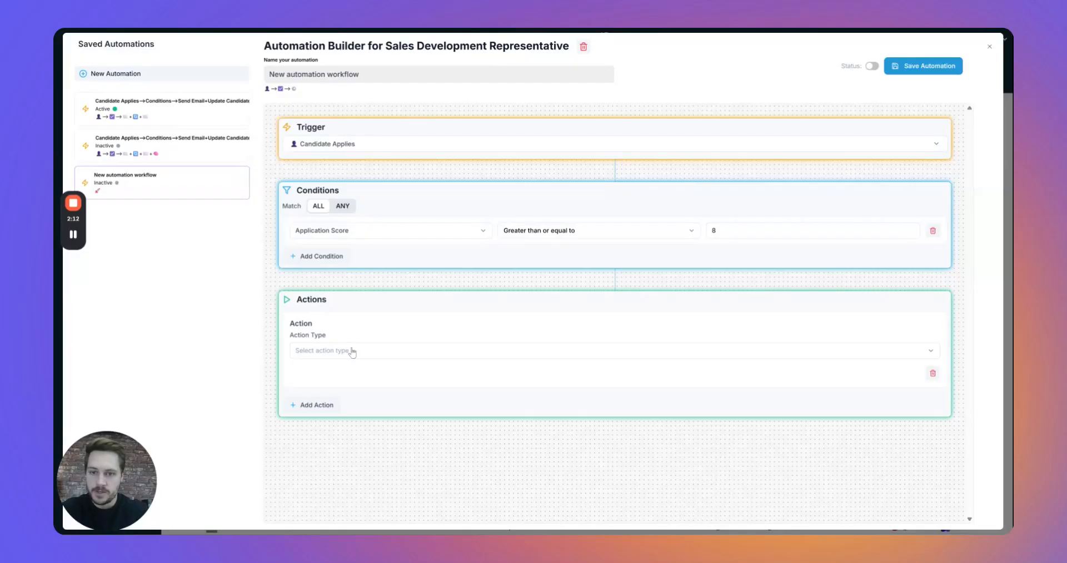
# Make the action Send Email to Custom Emails with both hiring managers' addresses, comma-separated.
pyautogui.click(352, 351)
pyautogui.click(347, 406)
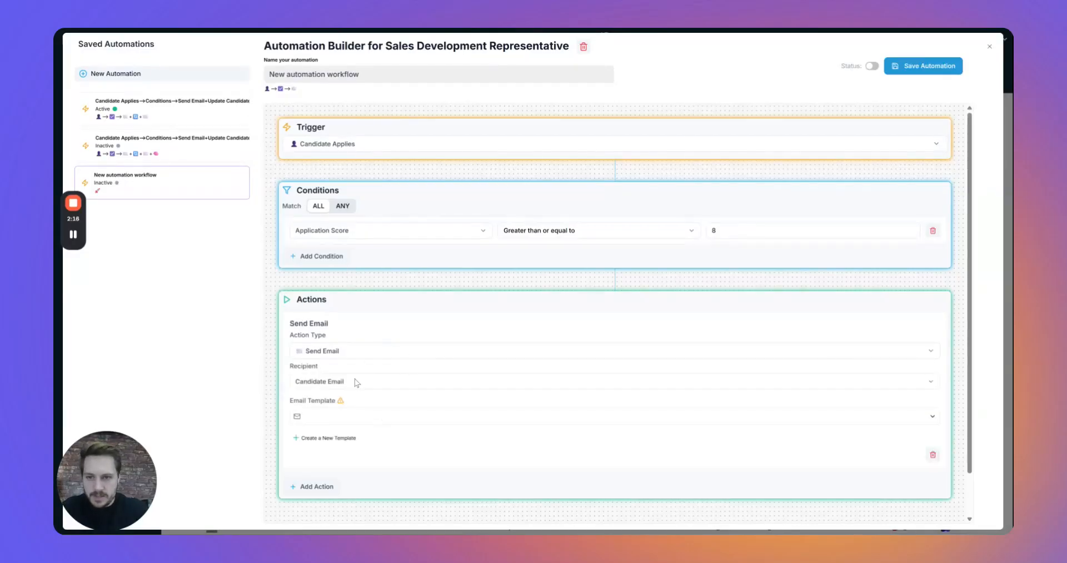
pyautogui.click(344, 383)
pyautogui.click(345, 417)
pyautogui.click(441, 417)
pyautogui.click(442, 429)
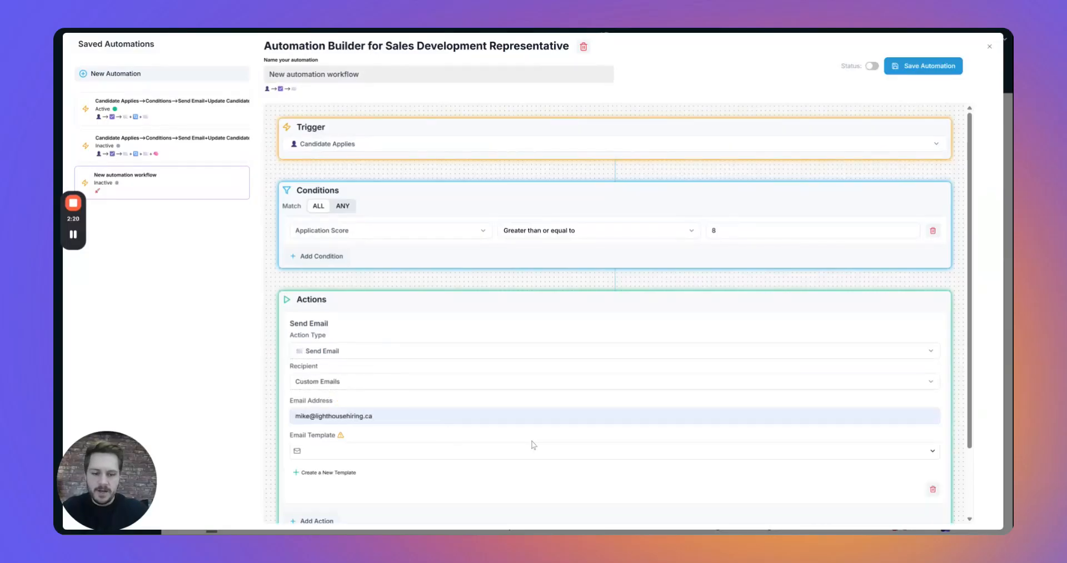
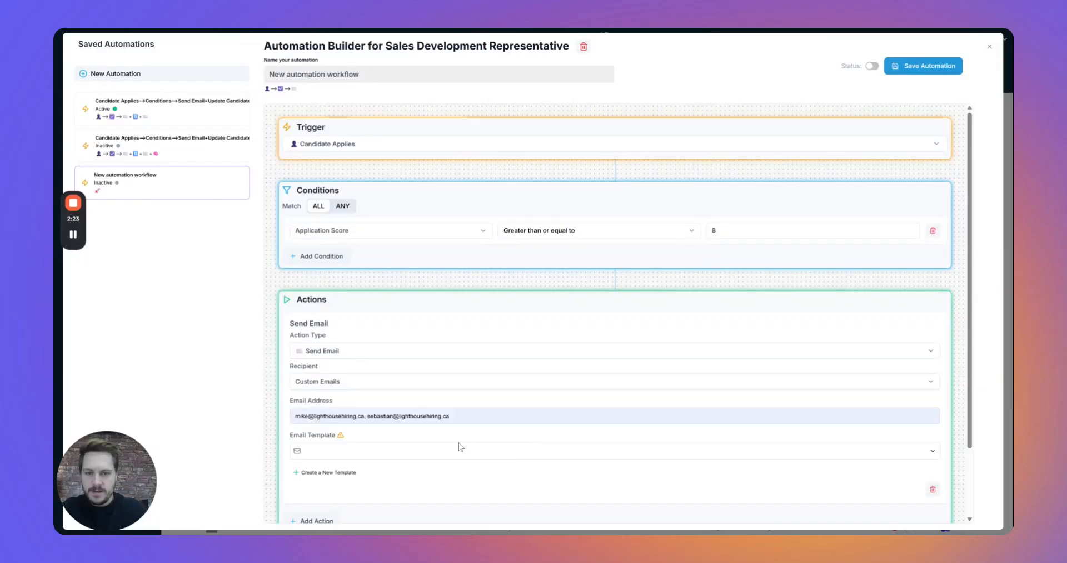
pyautogui.click(441, 445)
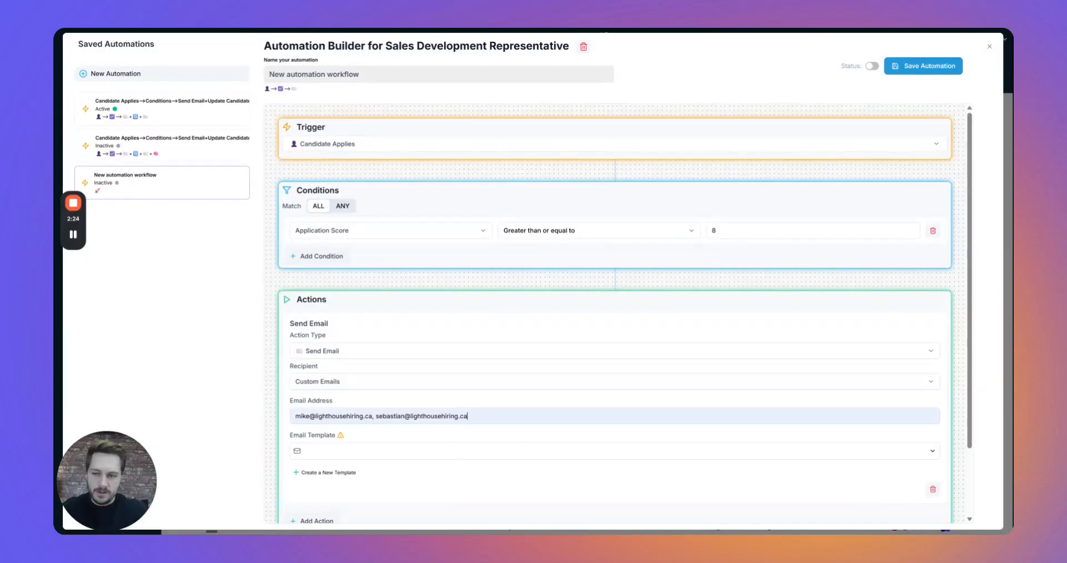
pyautogui.scroll(-3, 371, 378)
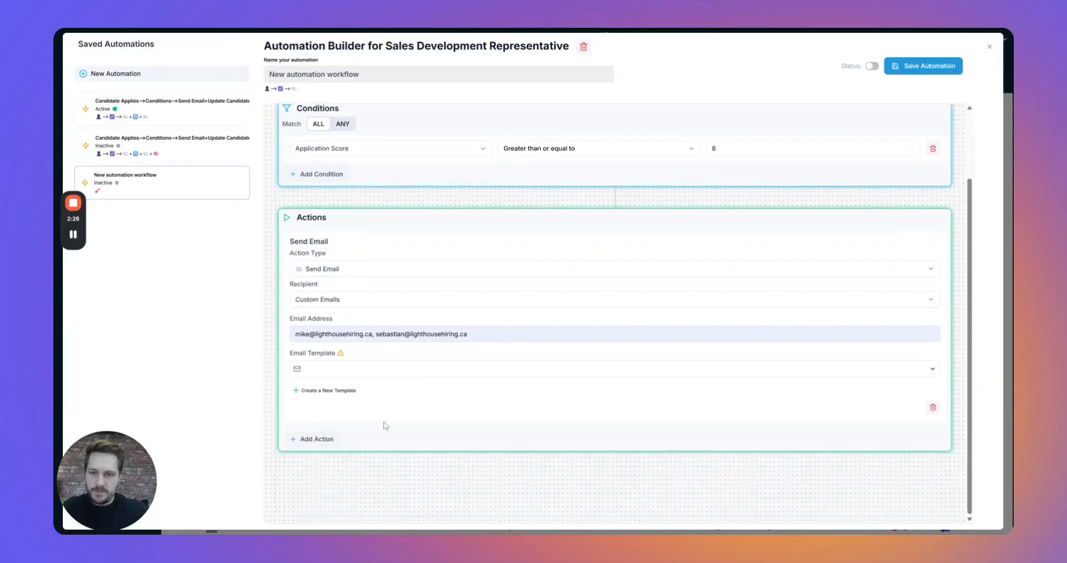
pyautogui.click(371, 372)
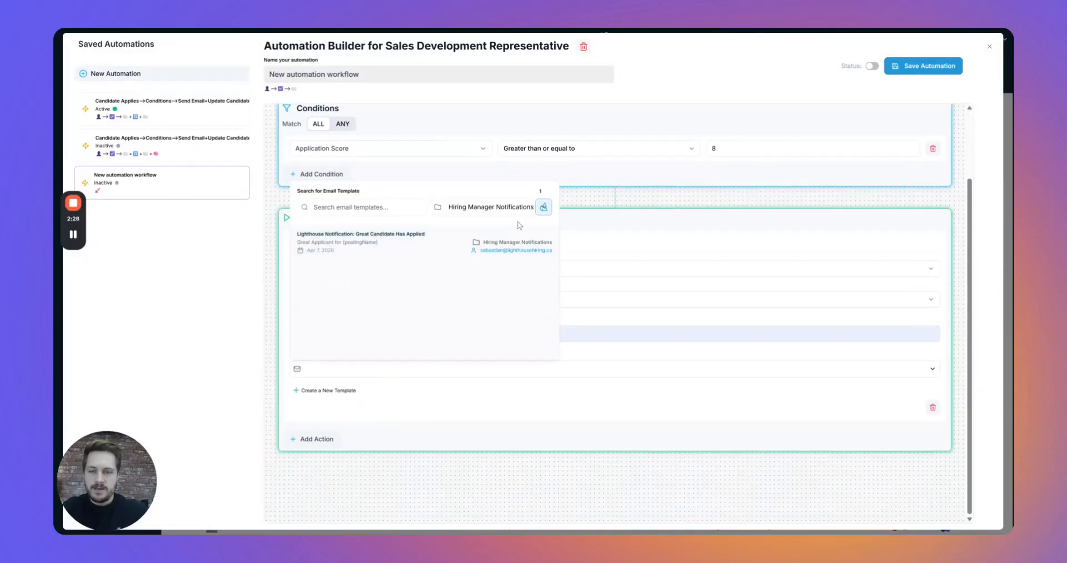
# Pick the 'Lighthouse Notification: Great Candidate Has Applied' template from Hiring Manager Notifications.
pyautogui.click(544, 207)
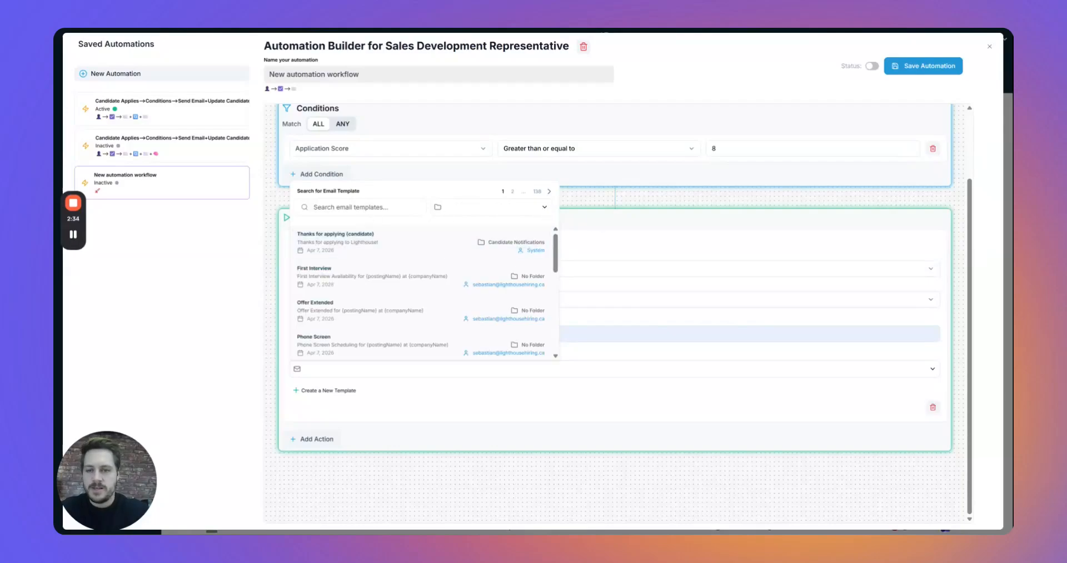
pyautogui.click(482, 213)
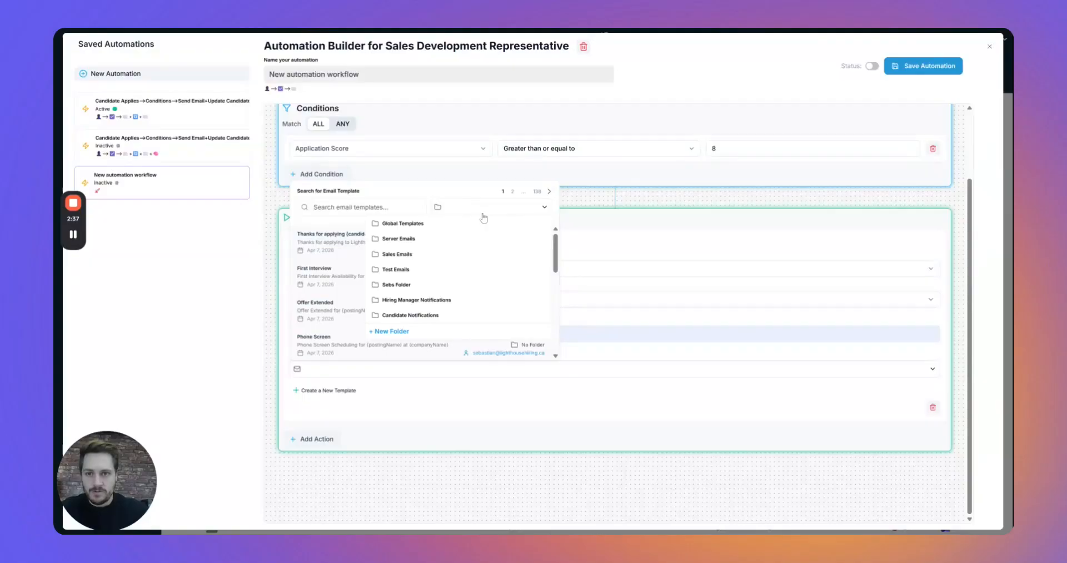
pyautogui.click(435, 300)
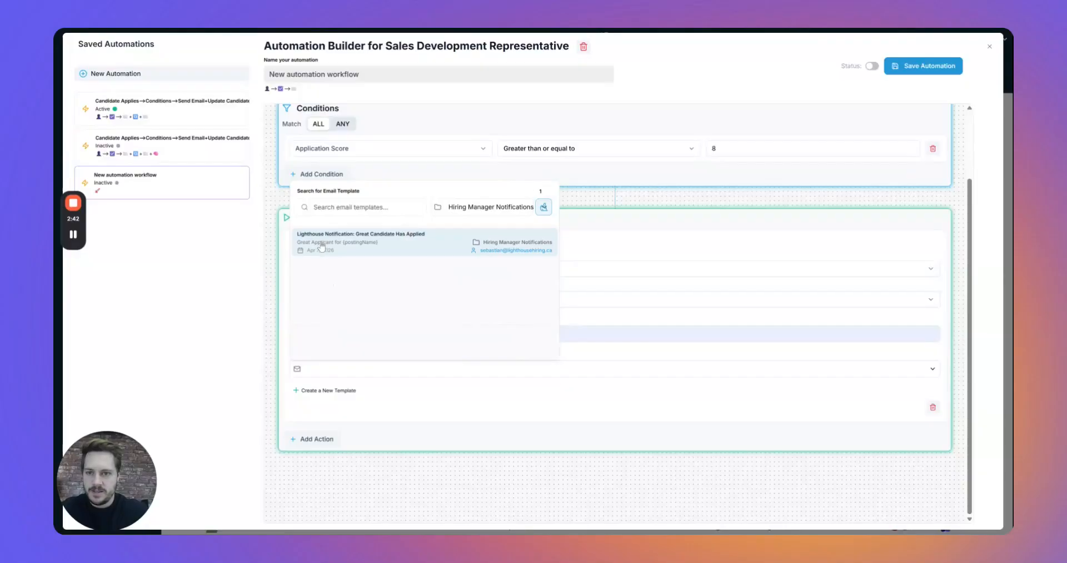
pyautogui.click(367, 248)
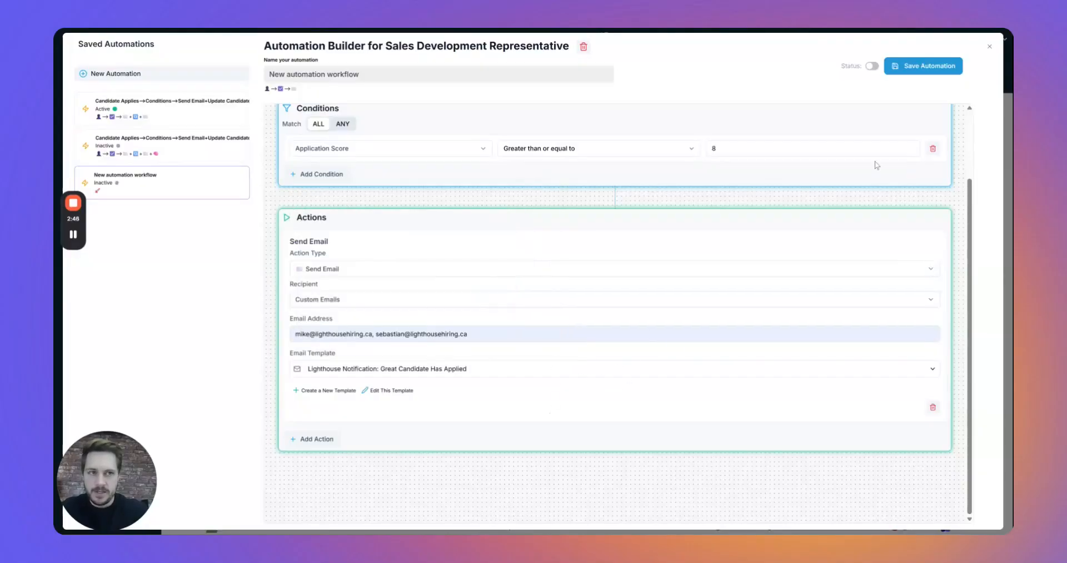
# Switch the automation's status on and save it.
pyautogui.click(872, 66)
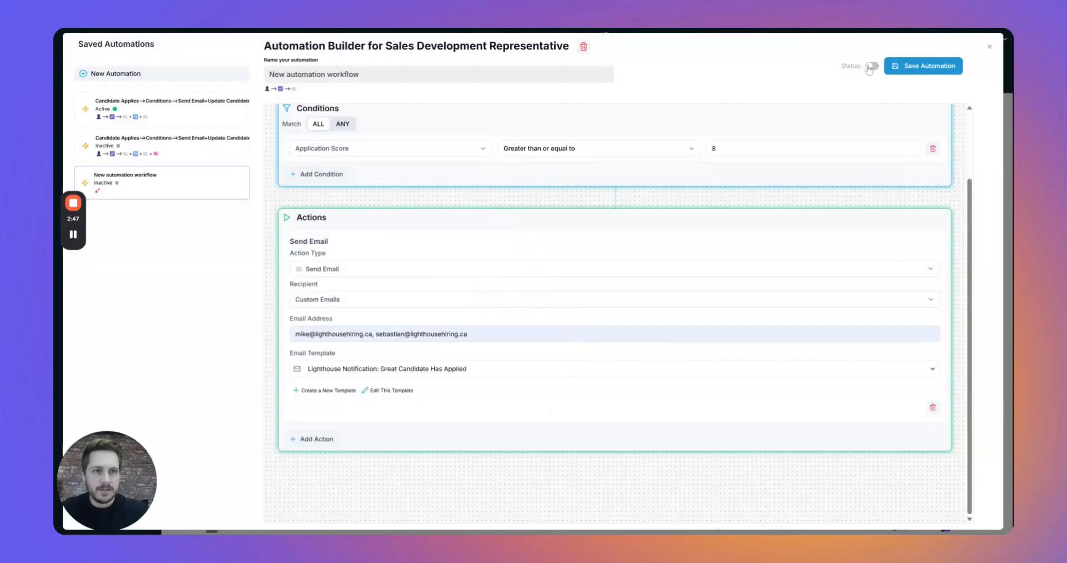
pyautogui.click(923, 73)
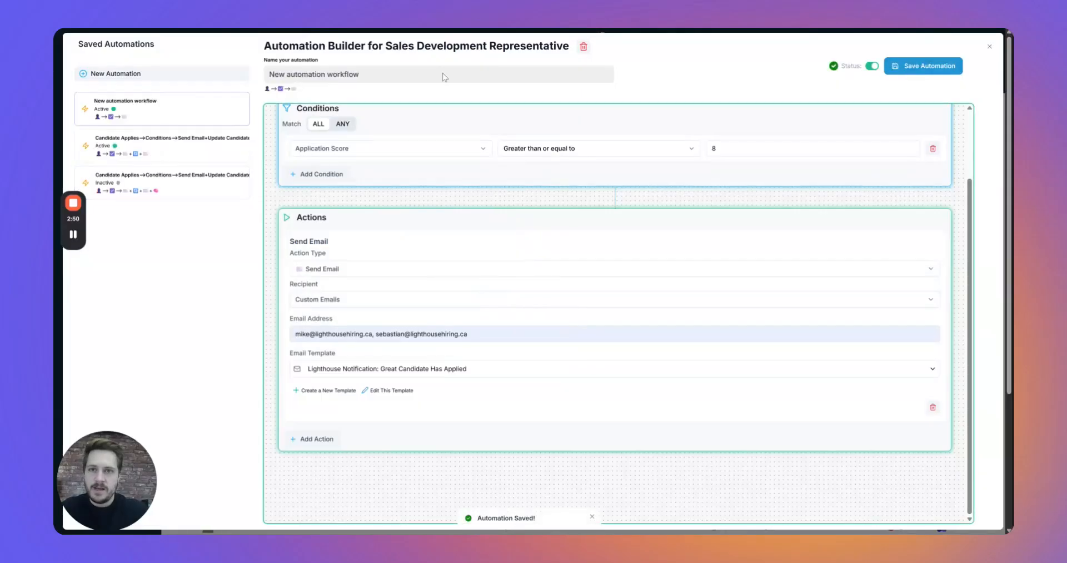
pyautogui.click(930, 72)
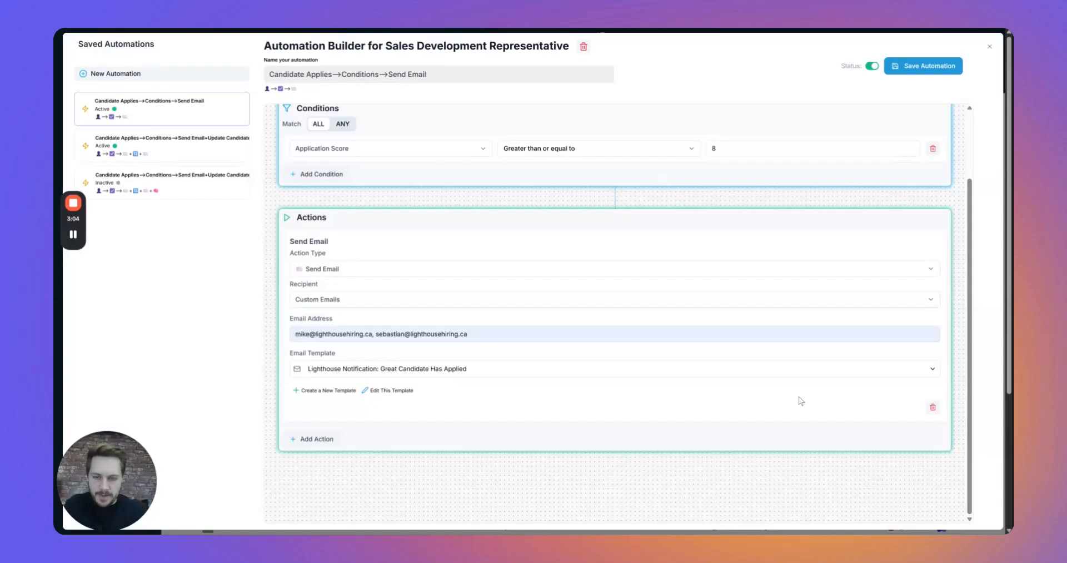
# Add a second action, Update Candidate Stage, moving candidates to Short List.
pyautogui.click(316, 441)
pyautogui.scroll(-2, 520, 353)
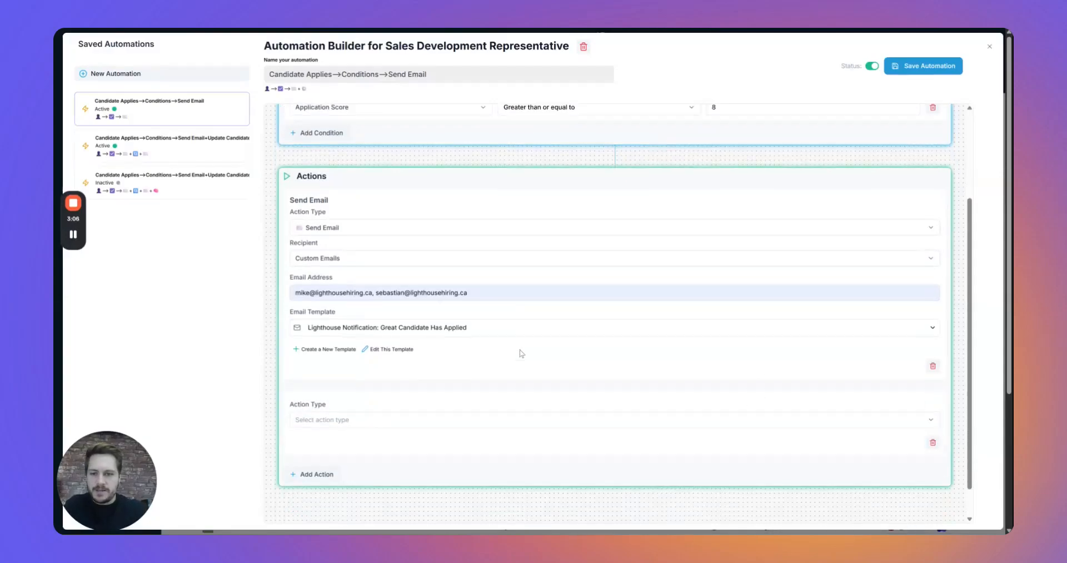
pyautogui.click(429, 385)
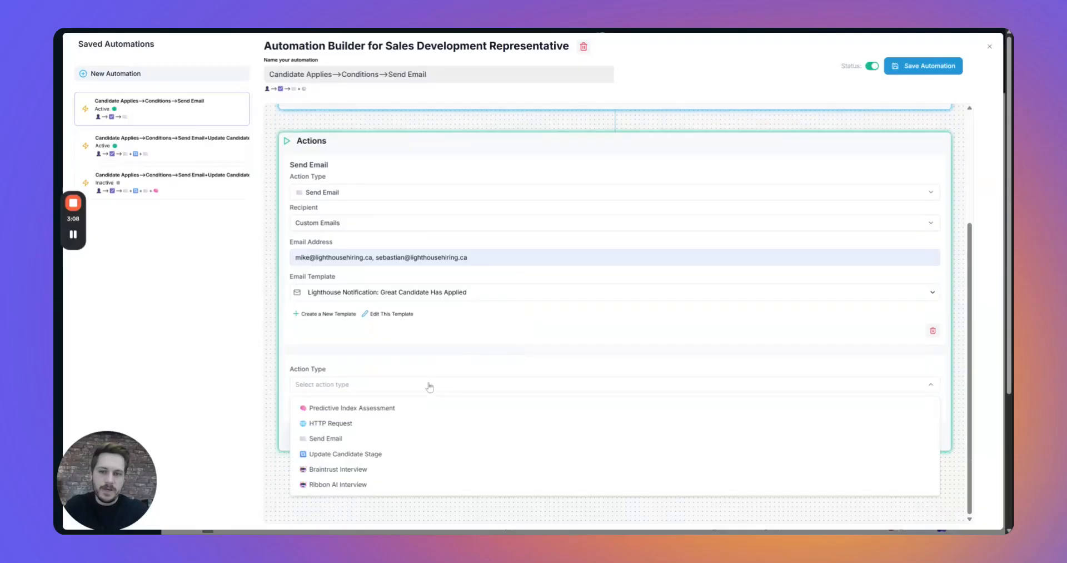
pyautogui.click(357, 455)
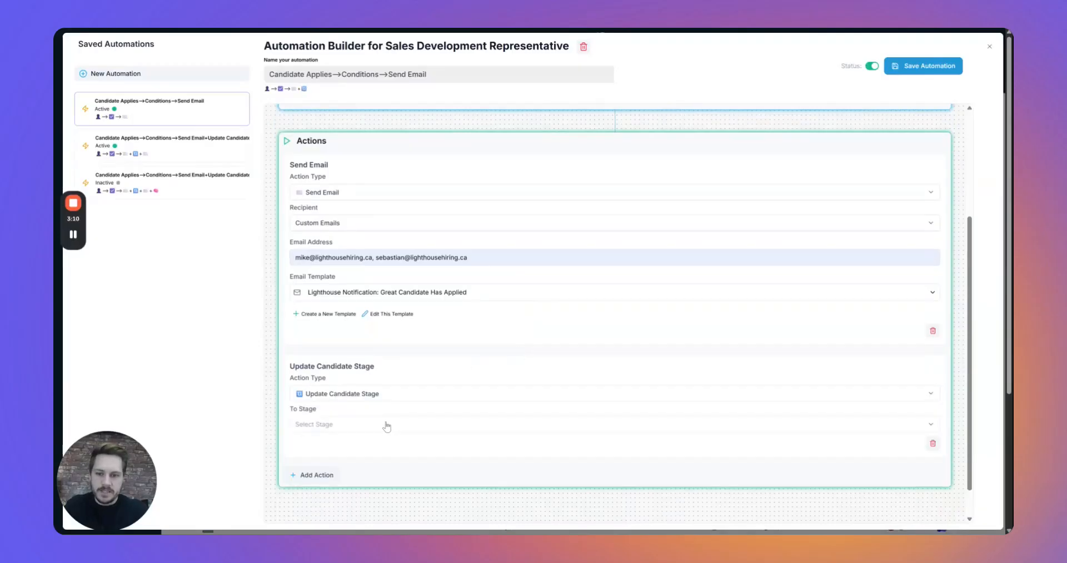
pyautogui.click(384, 428)
pyautogui.click(328, 371)
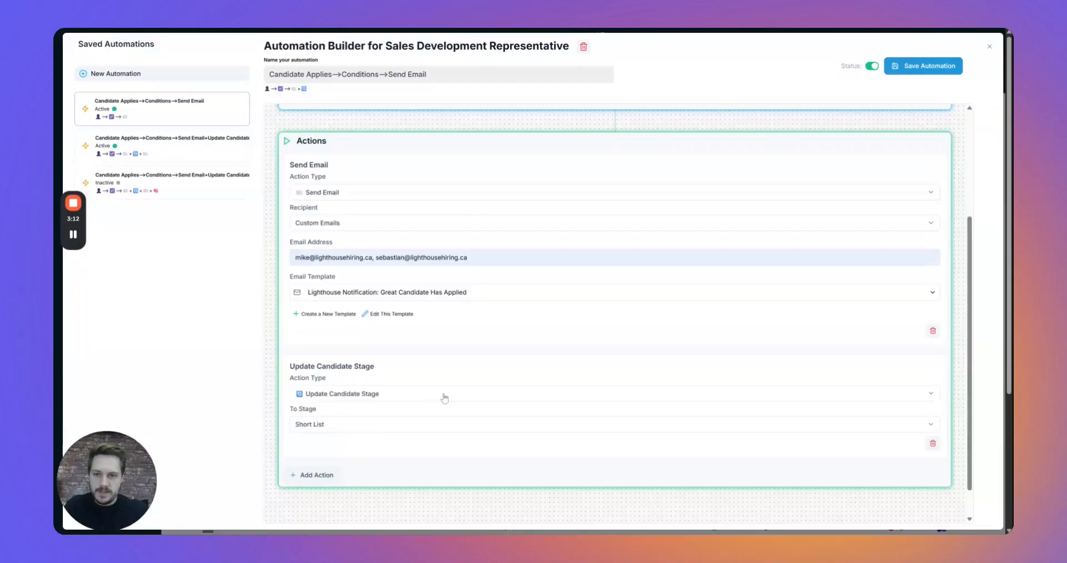
pyautogui.scroll(-1, 451, 400)
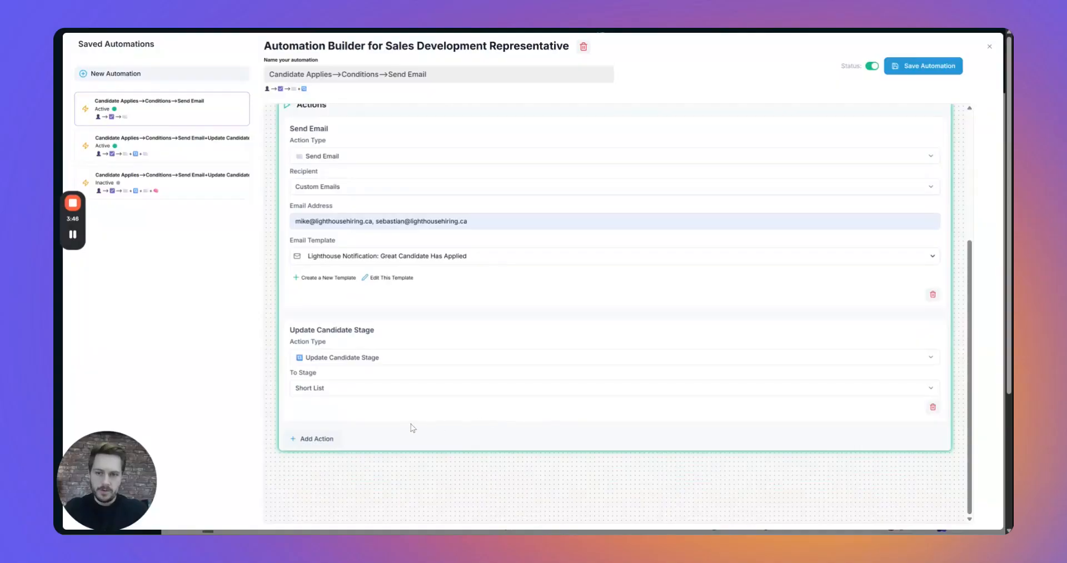
# Add a third Send Email action addressed to Candidate Email.
pyautogui.click(408, 428)
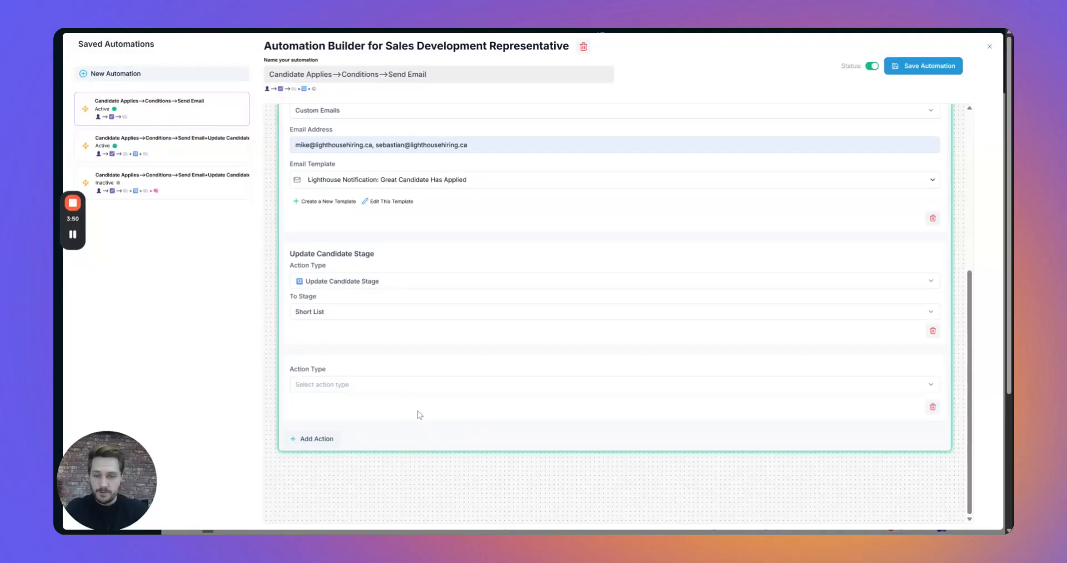
pyautogui.click(408, 383)
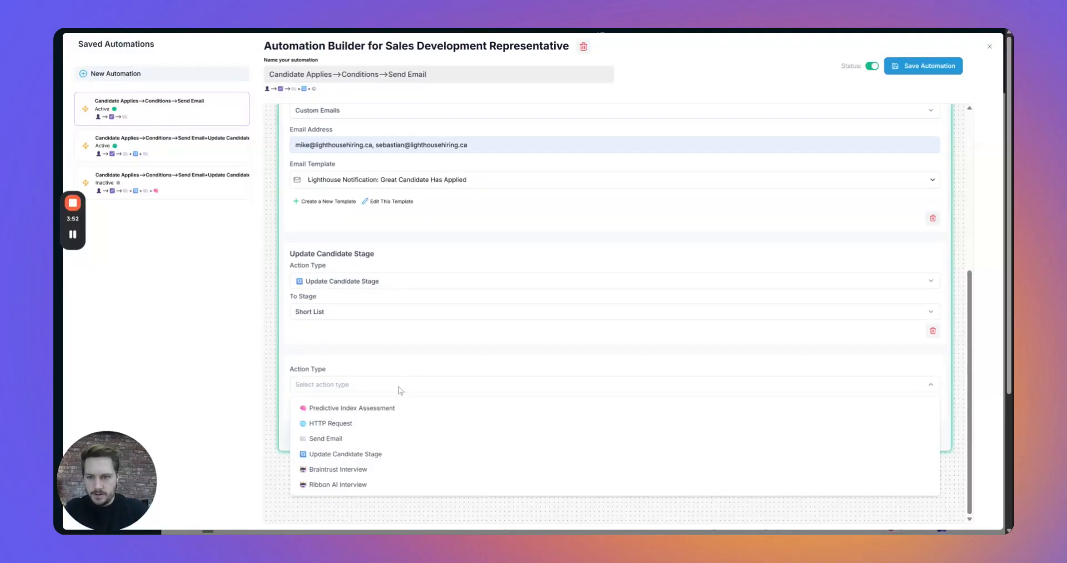
pyautogui.click(342, 439)
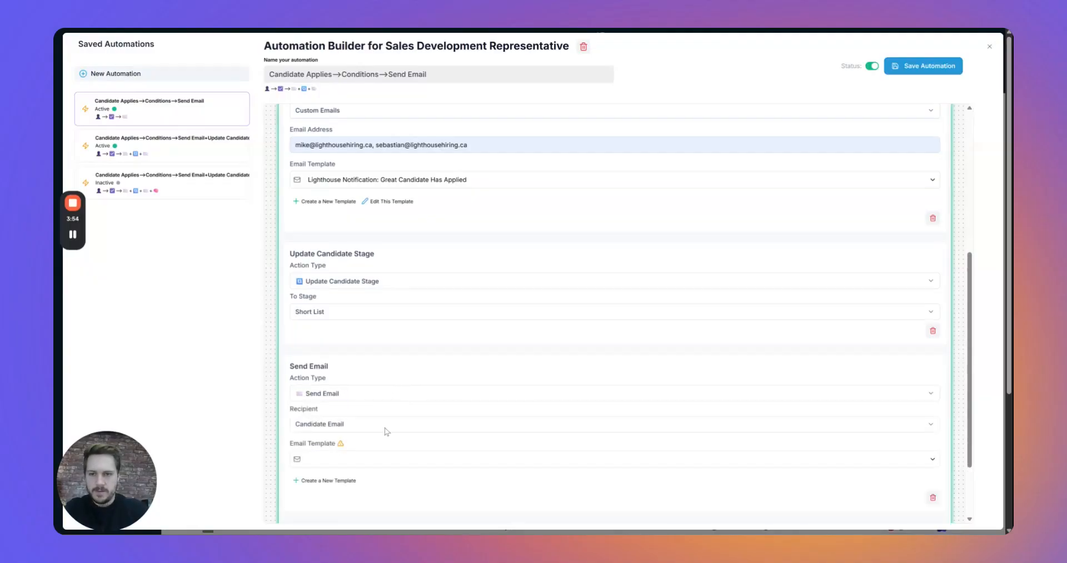
pyautogui.scroll(-1, 543, 410)
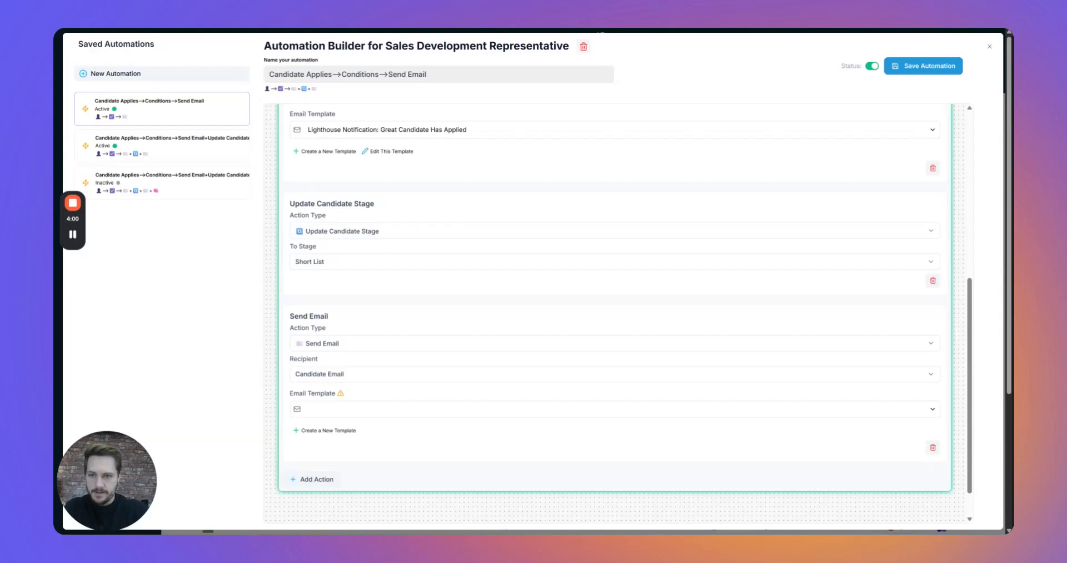
# Start a new email template named 'Thanks for applying :)'.
pyautogui.click(329, 431)
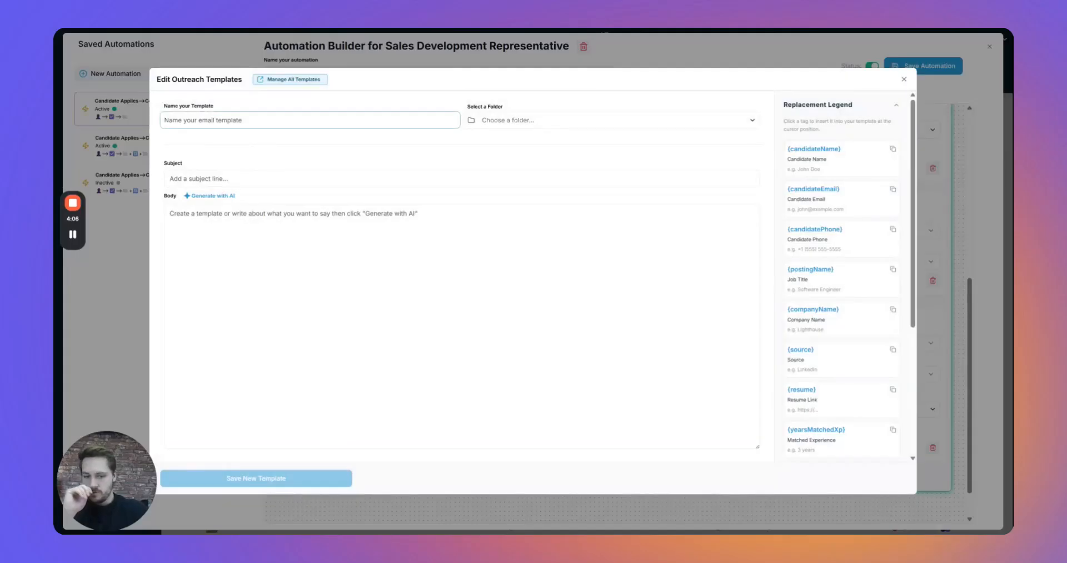
pyautogui.write('Thanks a ton')
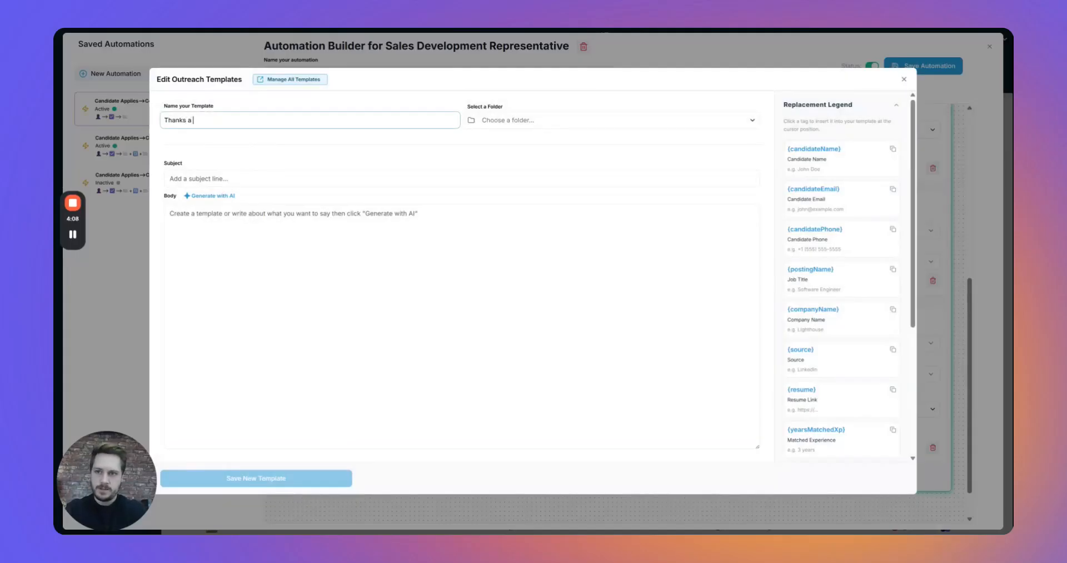
pyautogui.press('BackSpace')
pyautogui.press('BackSpace')
pyautogui.press('BackSpace')
pyautogui.press('BackSpace')
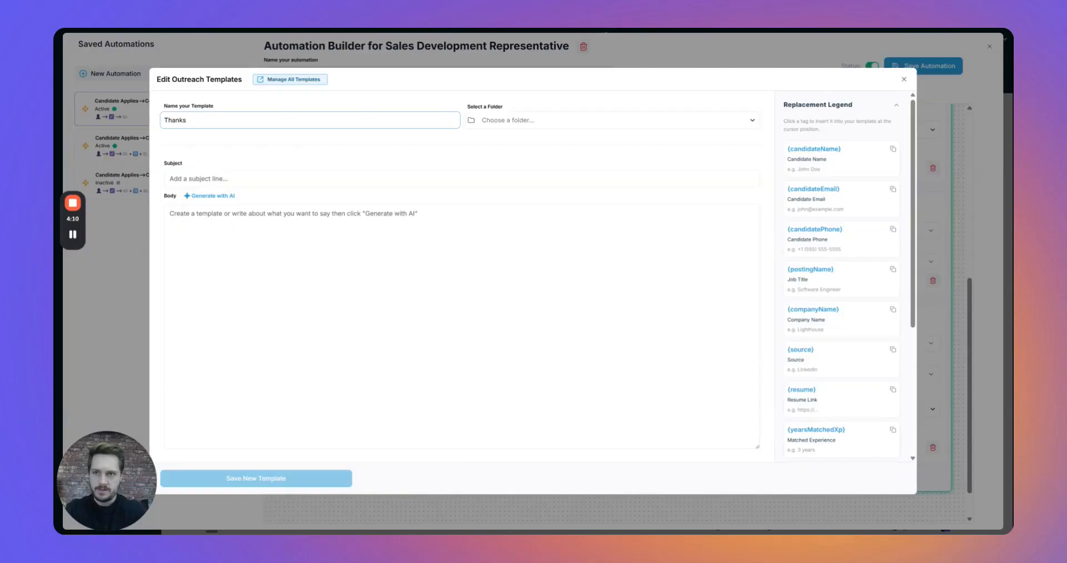
pyautogui.write('for applying :)')
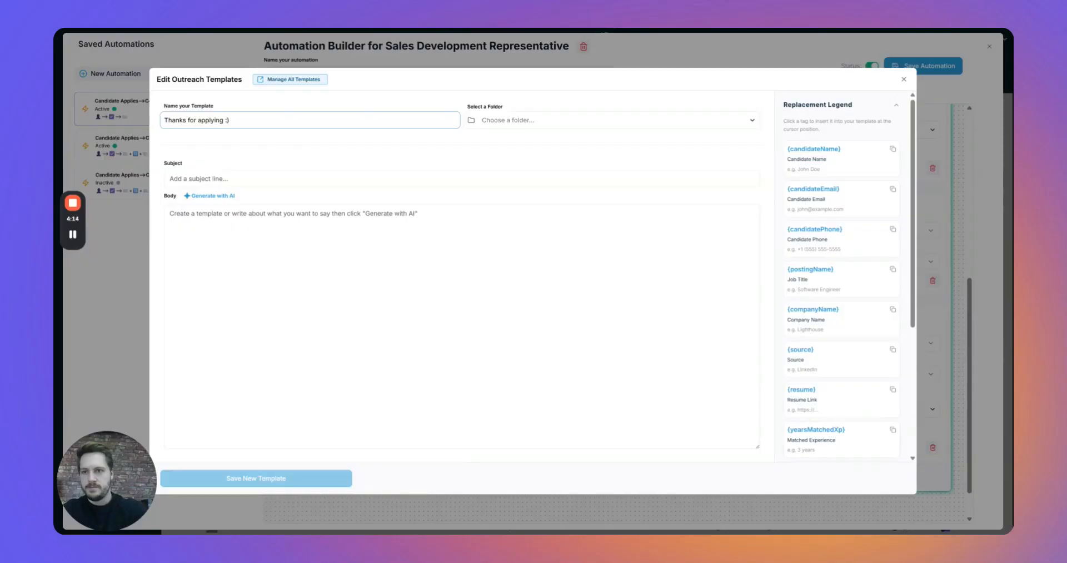
# Set the subject 'Thanks for applying to the {postingName} role' and type a thank-you AI prompt in Body.
pyautogui.click(267, 179)
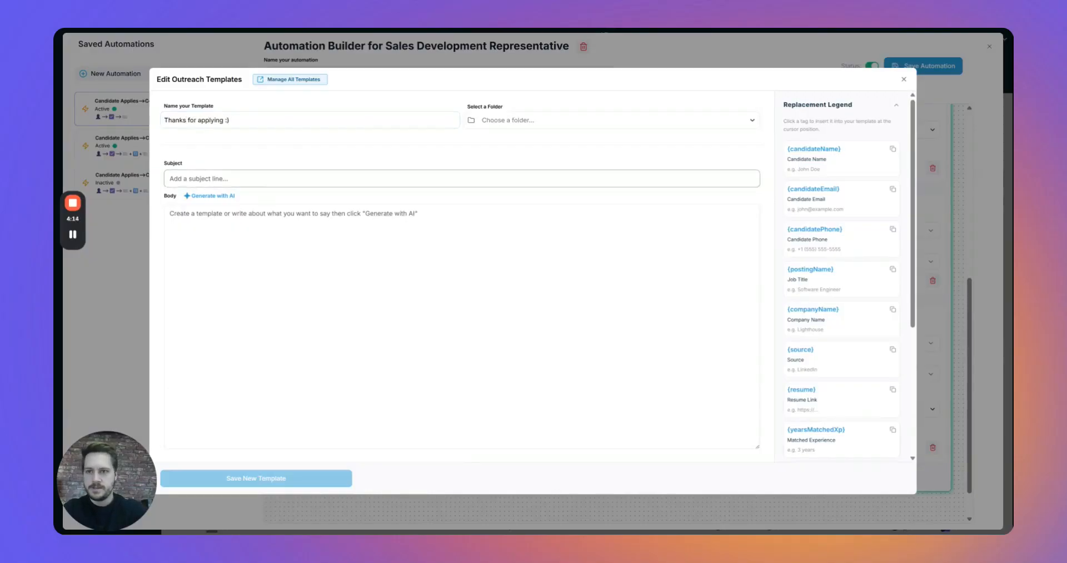
pyautogui.write('Th')
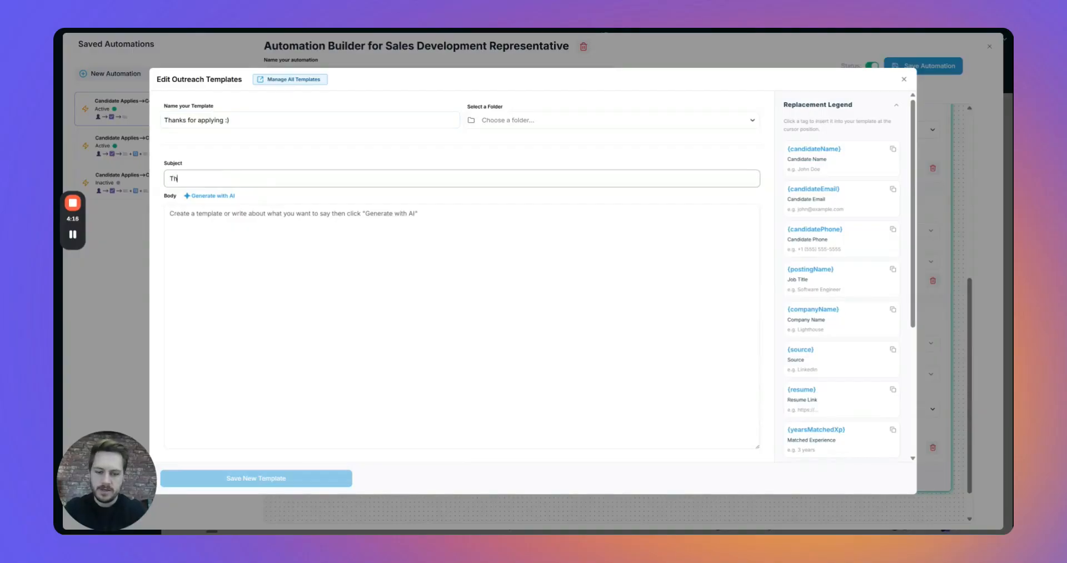
pyautogui.write('anks for applying to the')
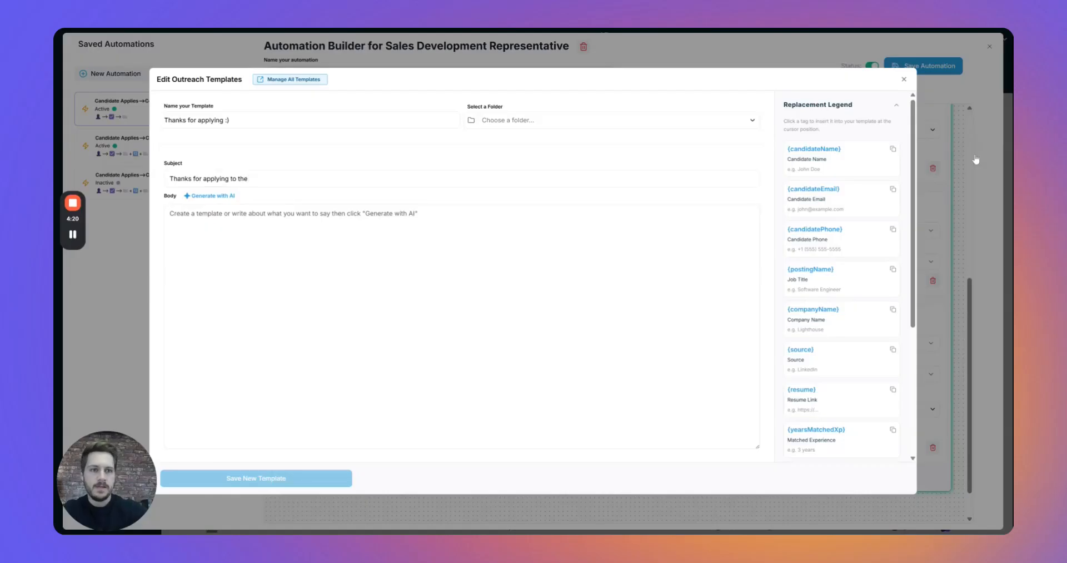
pyautogui.click(847, 288)
pyautogui.click(404, 179)
pyautogui.write('{postingName}')
pyautogui.write('fole')
pyautogui.press('Tab')
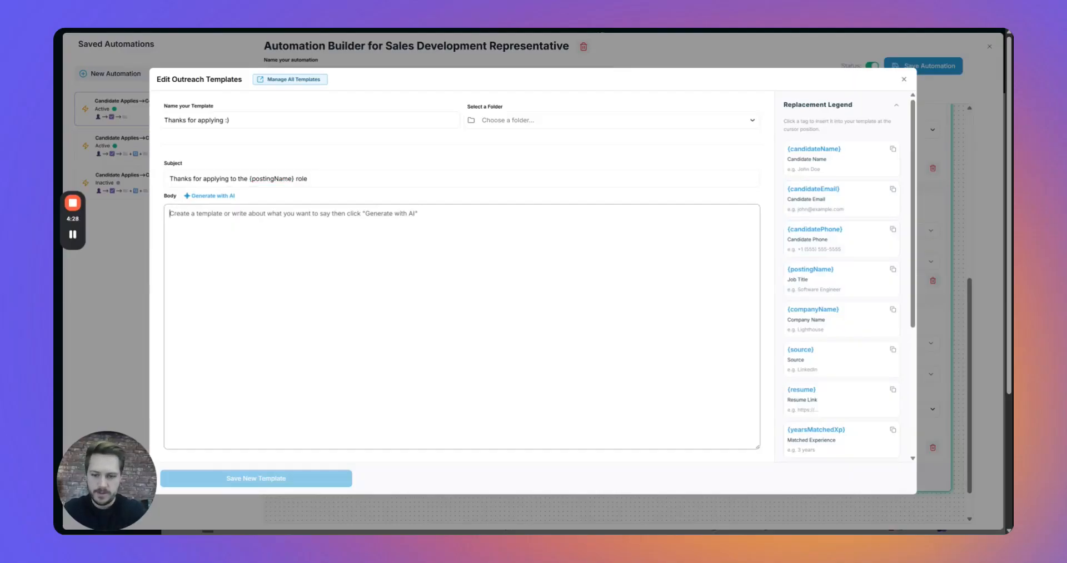
pyautogui.write('give me ')
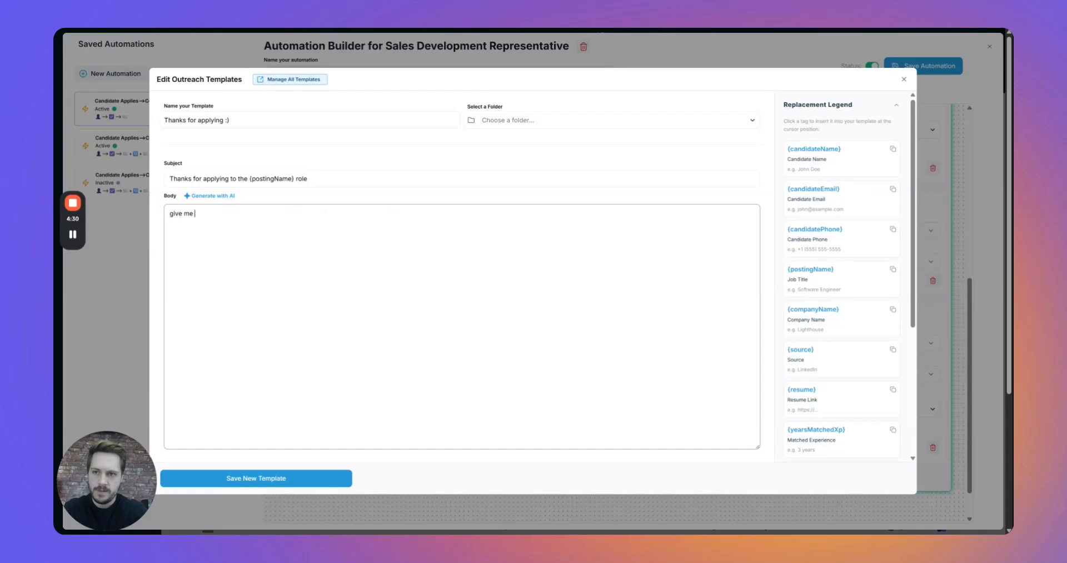
pyautogui.write('an email thanking o')
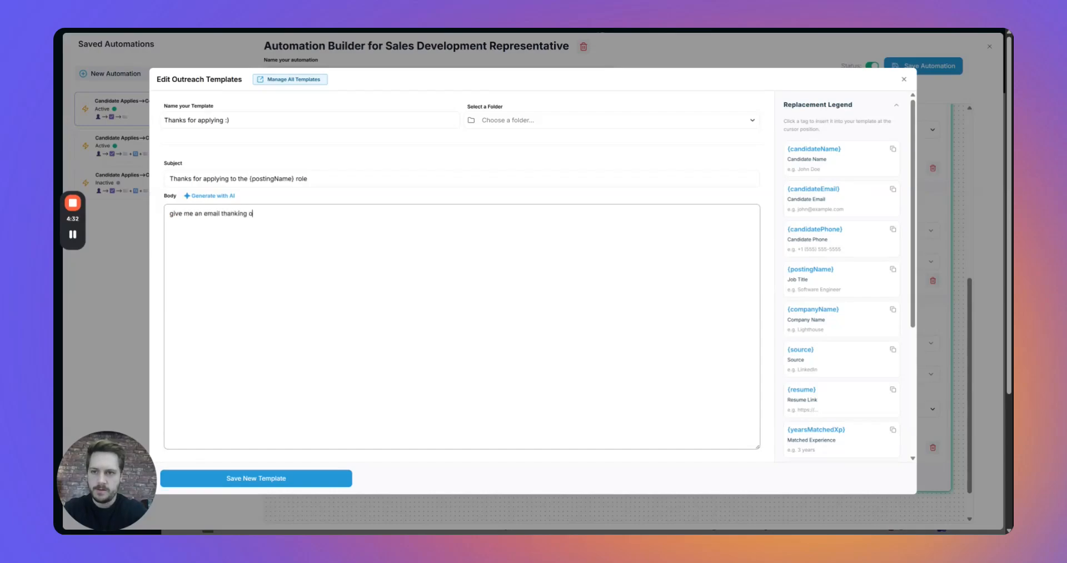
pyautogui.write('ur candidate for app')
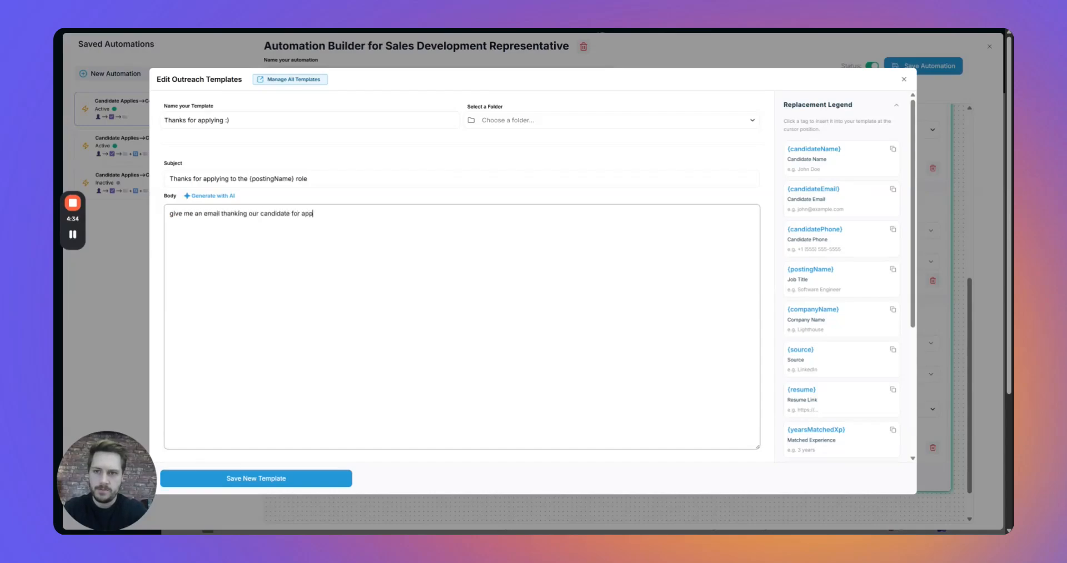
pyautogui.write('lying to our company')
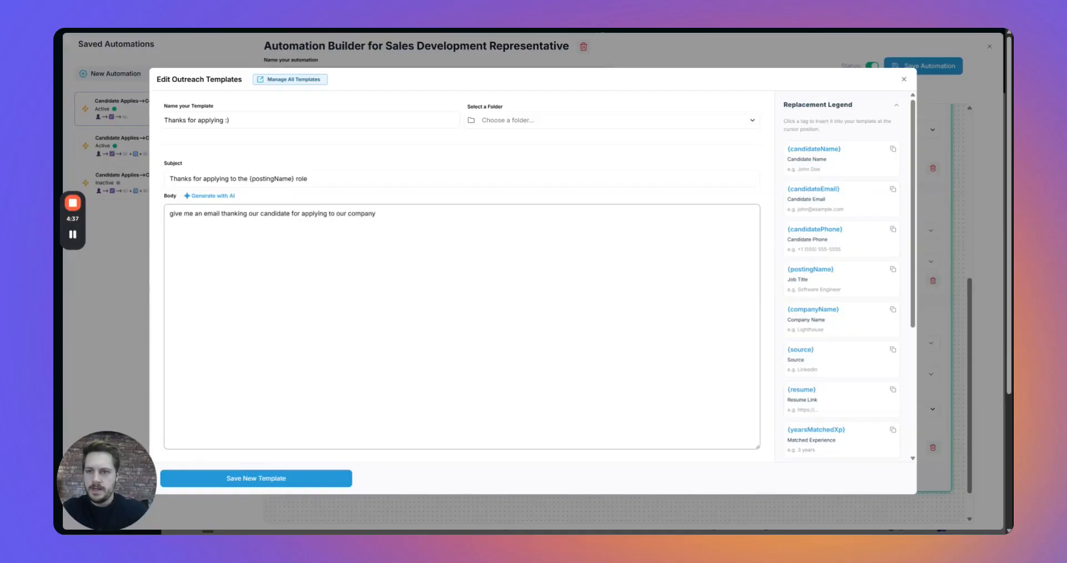
# Generate the thank-you body with AI and choose the Candidate Notifications folder.
pyautogui.click(225, 196)
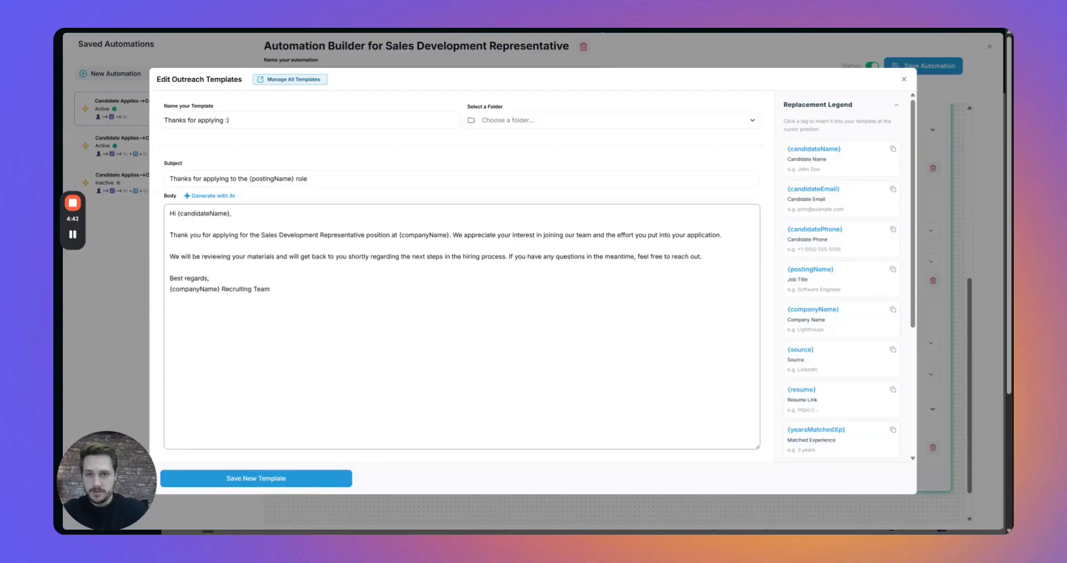
pyautogui.click(206, 214)
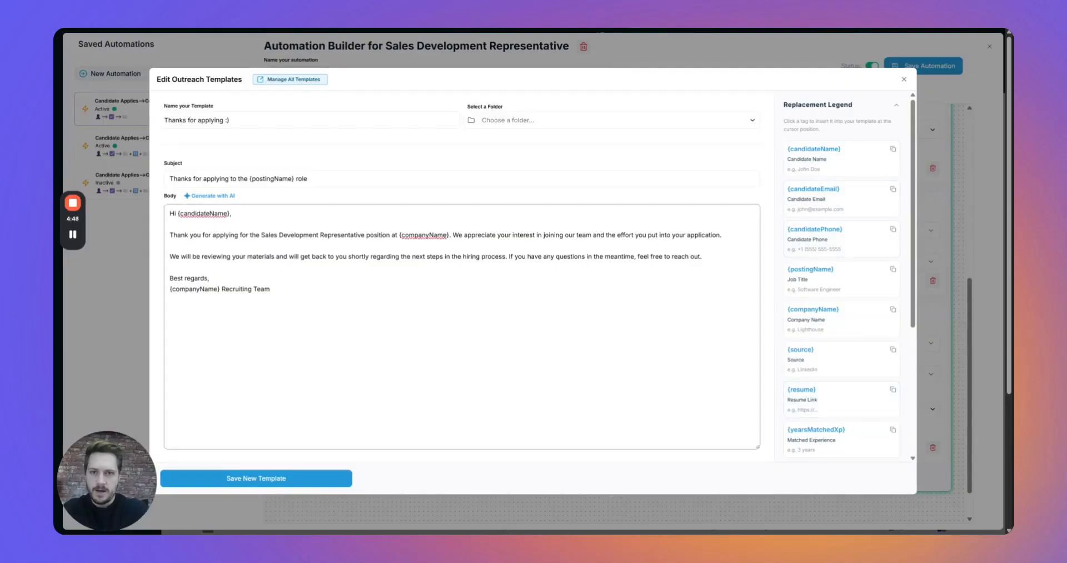
pyautogui.click(626, 126)
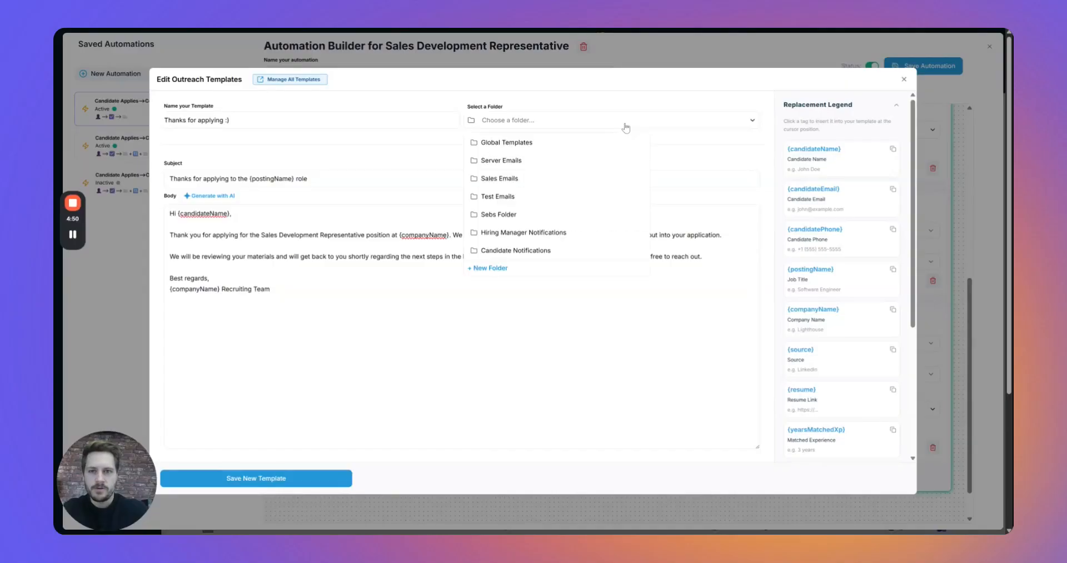
pyautogui.click(537, 253)
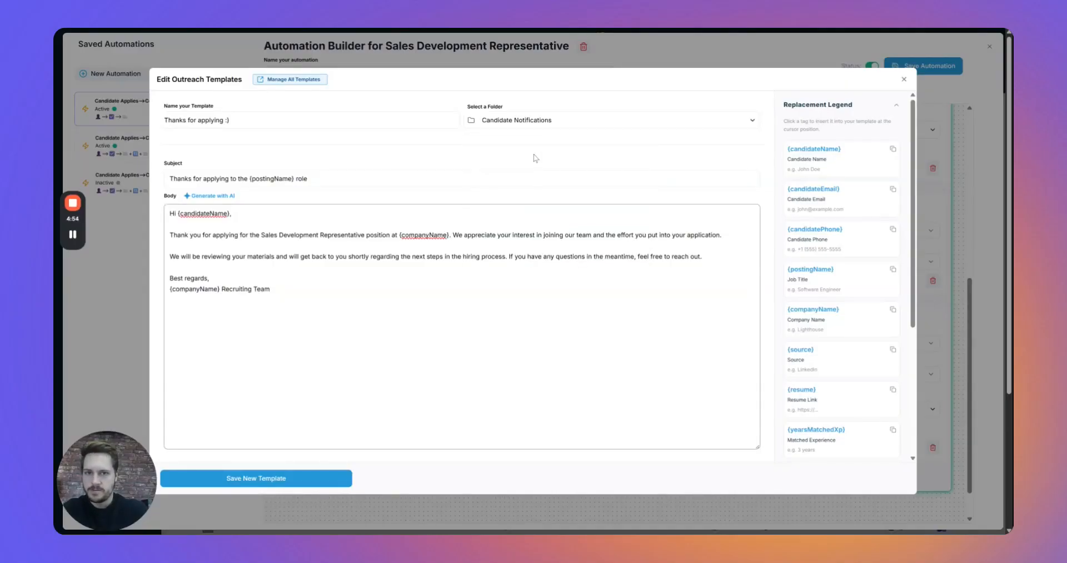
# Keep Candidate Notifications as the folder and save the 'Thanks for applying :)' template.
pyautogui.click(544, 129)
pyautogui.click(523, 268)
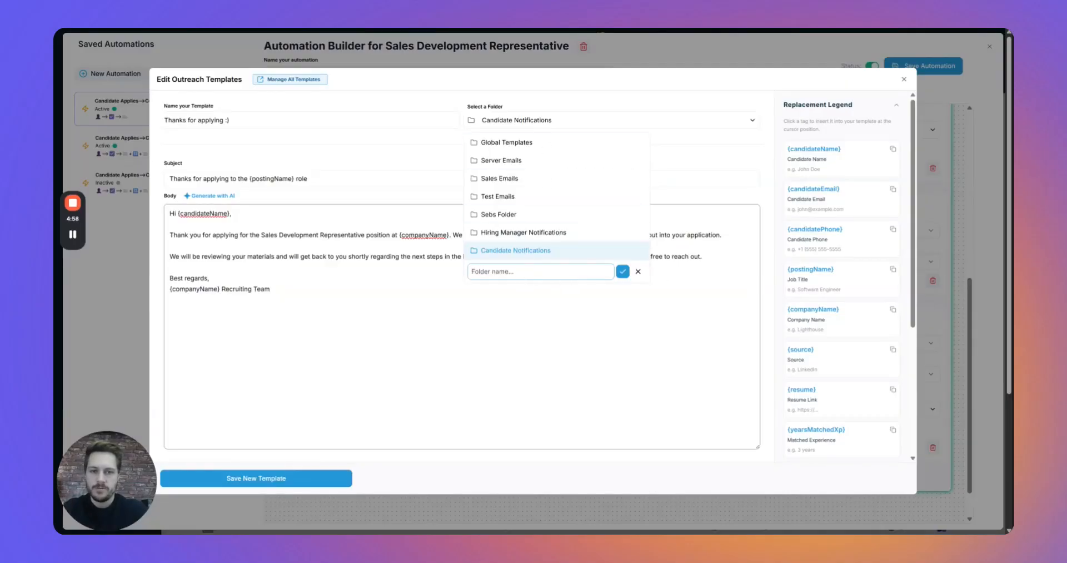
pyautogui.click(638, 271)
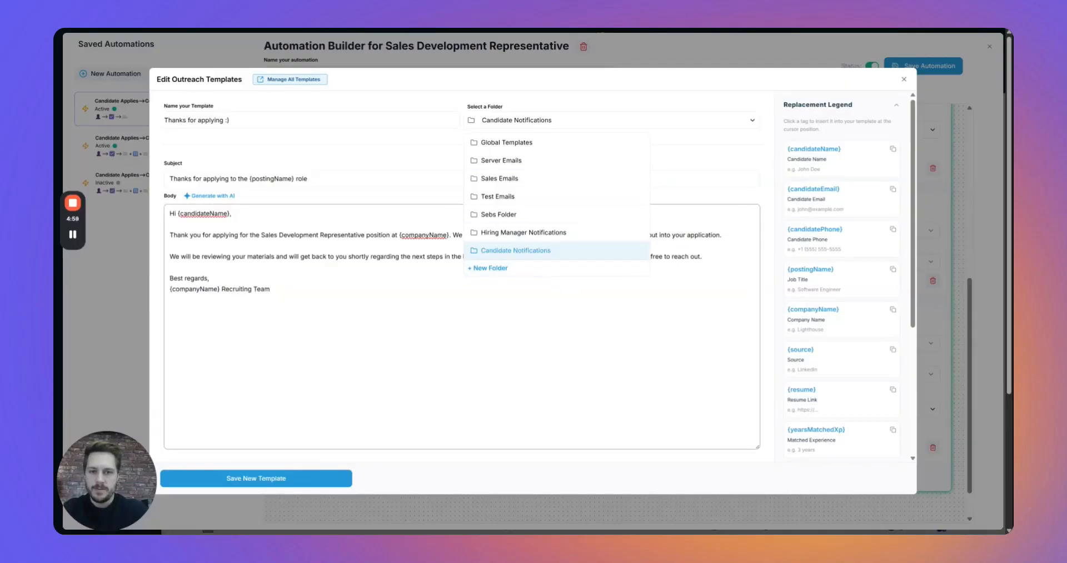
pyautogui.click(529, 250)
pyautogui.click(289, 479)
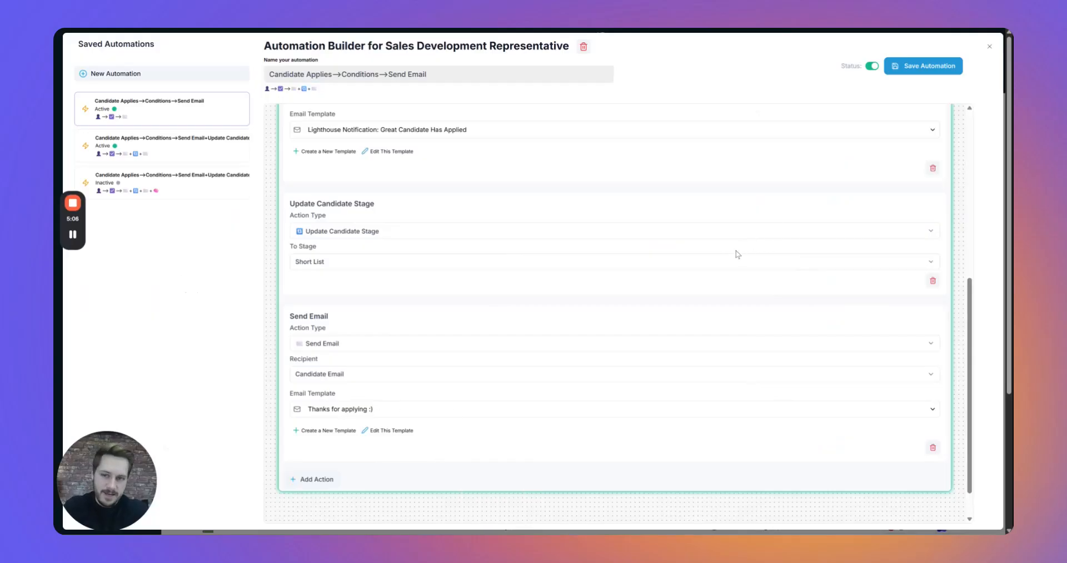
# Save the three-action automation and close the builder to return to the 286-applicant Candidate Sea.
pyautogui.click(924, 75)
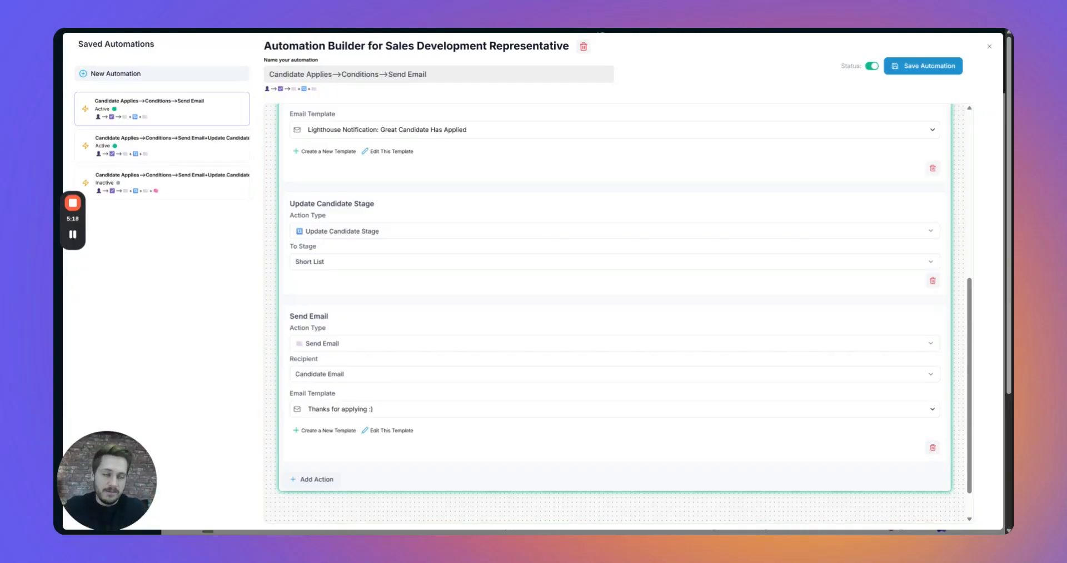
pyautogui.click(989, 46)
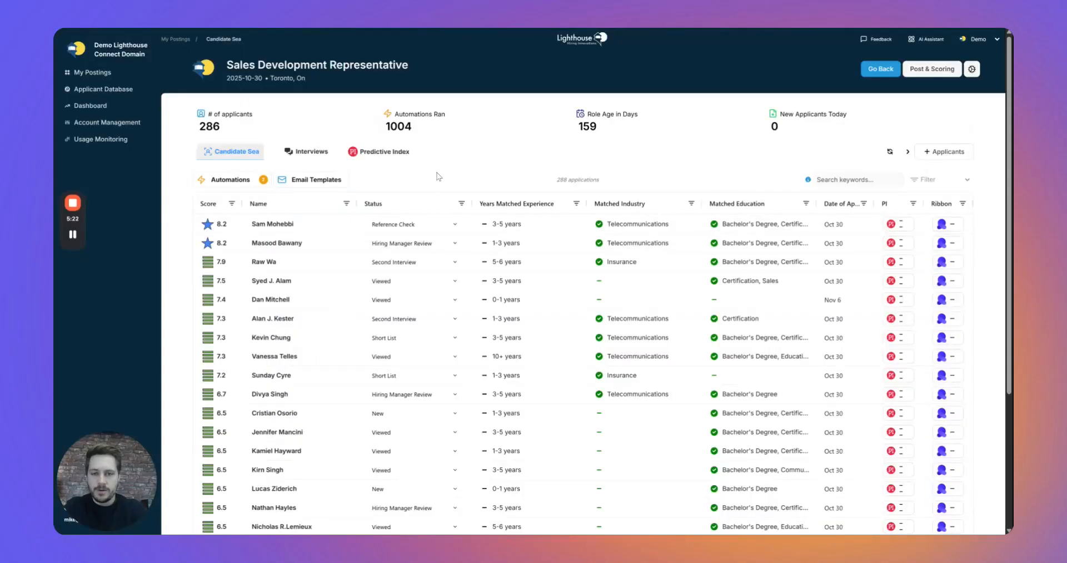